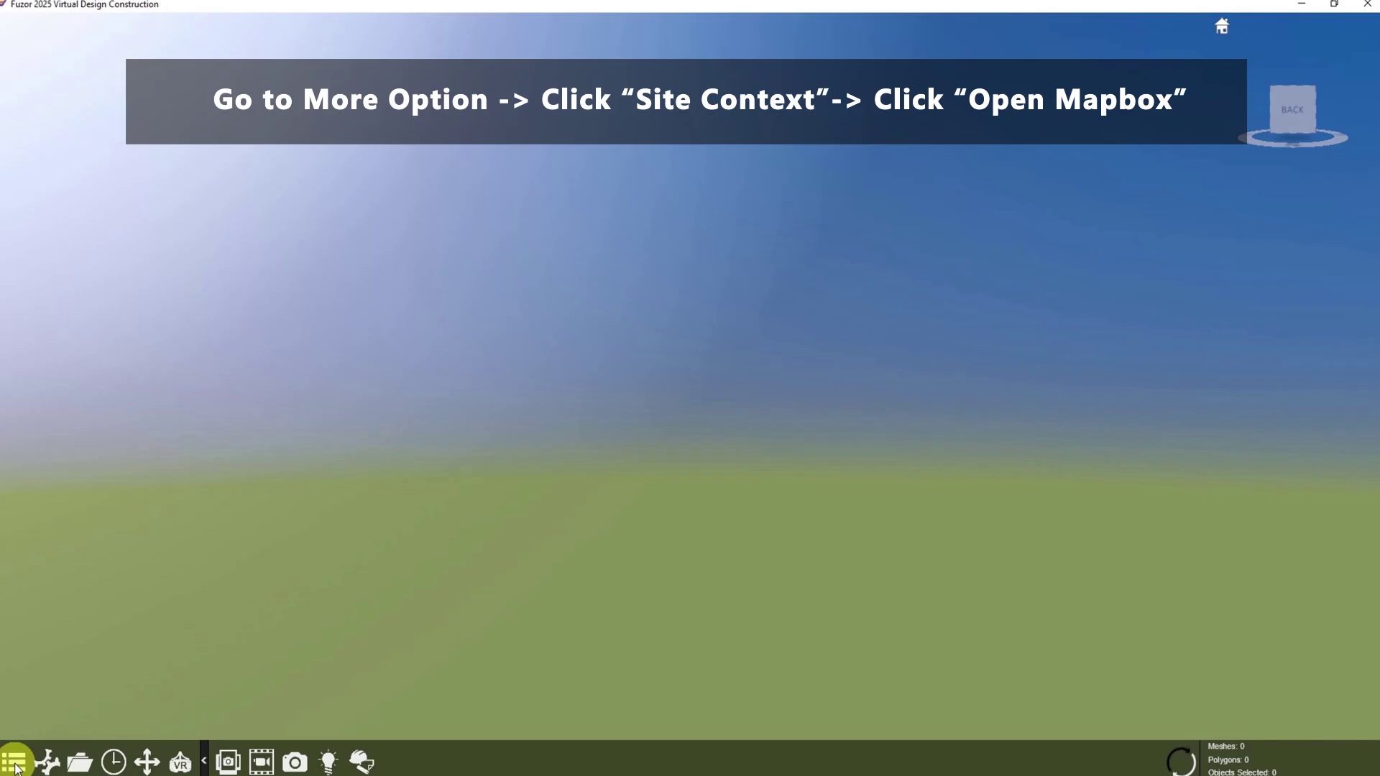
- Open Site Context from More Option and launch the Mapbox sign-in page from the activation dialog
{"action": "left_click", "coordinate": [13, 760]}
{"action": "left_click", "coordinate": [105, 365]}
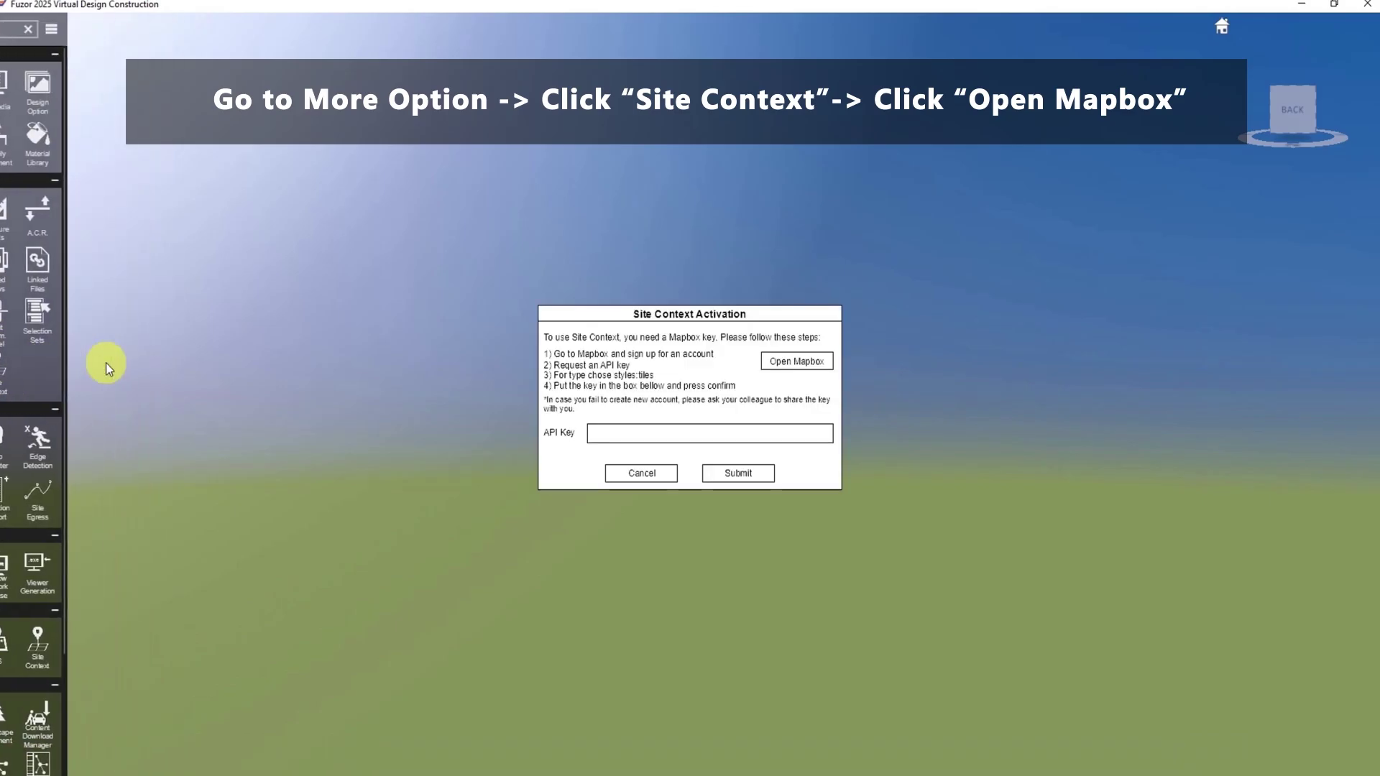
{"action": "left_click", "coordinate": [801, 360]}
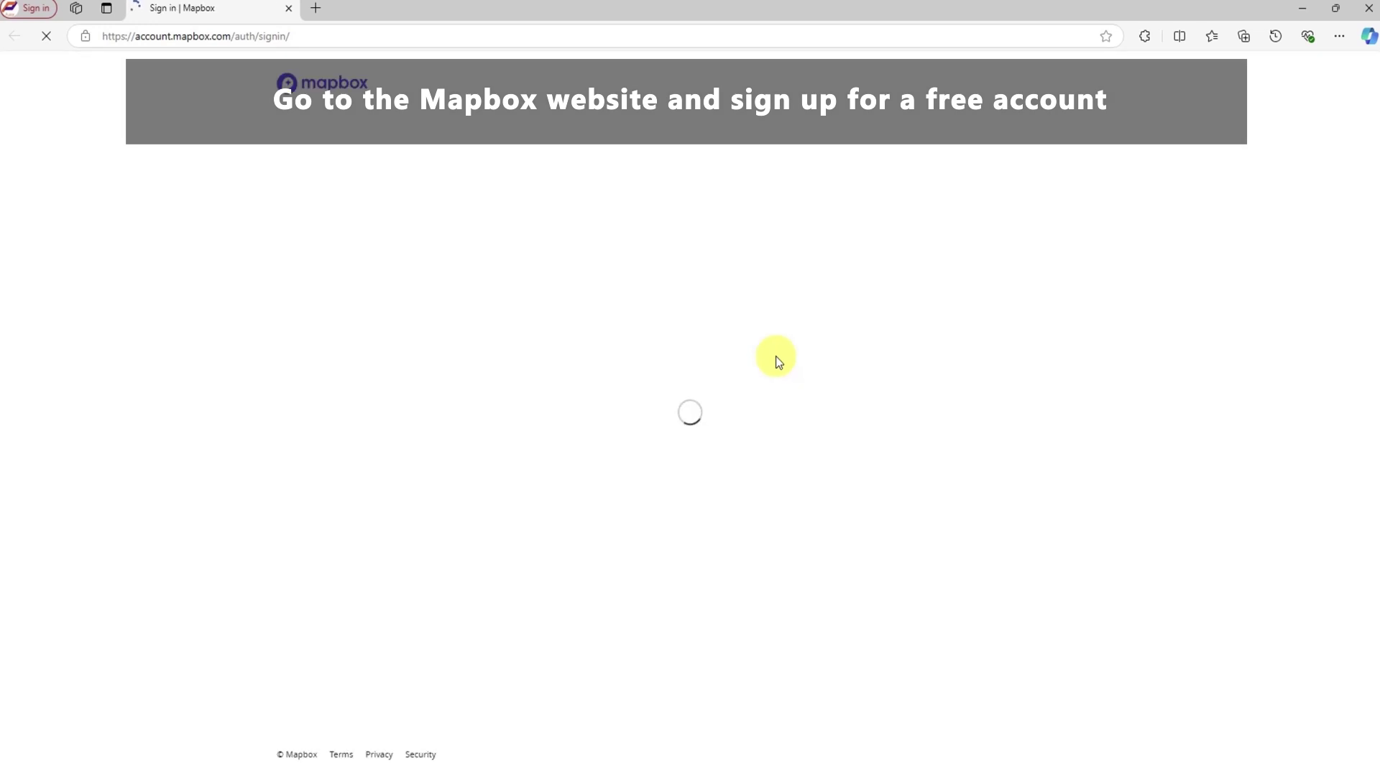
- Sign in to Mapbox and start a new access token named 'Fuzor Project' with STYLES:TILES scope
{"action": "left_click", "coordinate": [640, 506]}
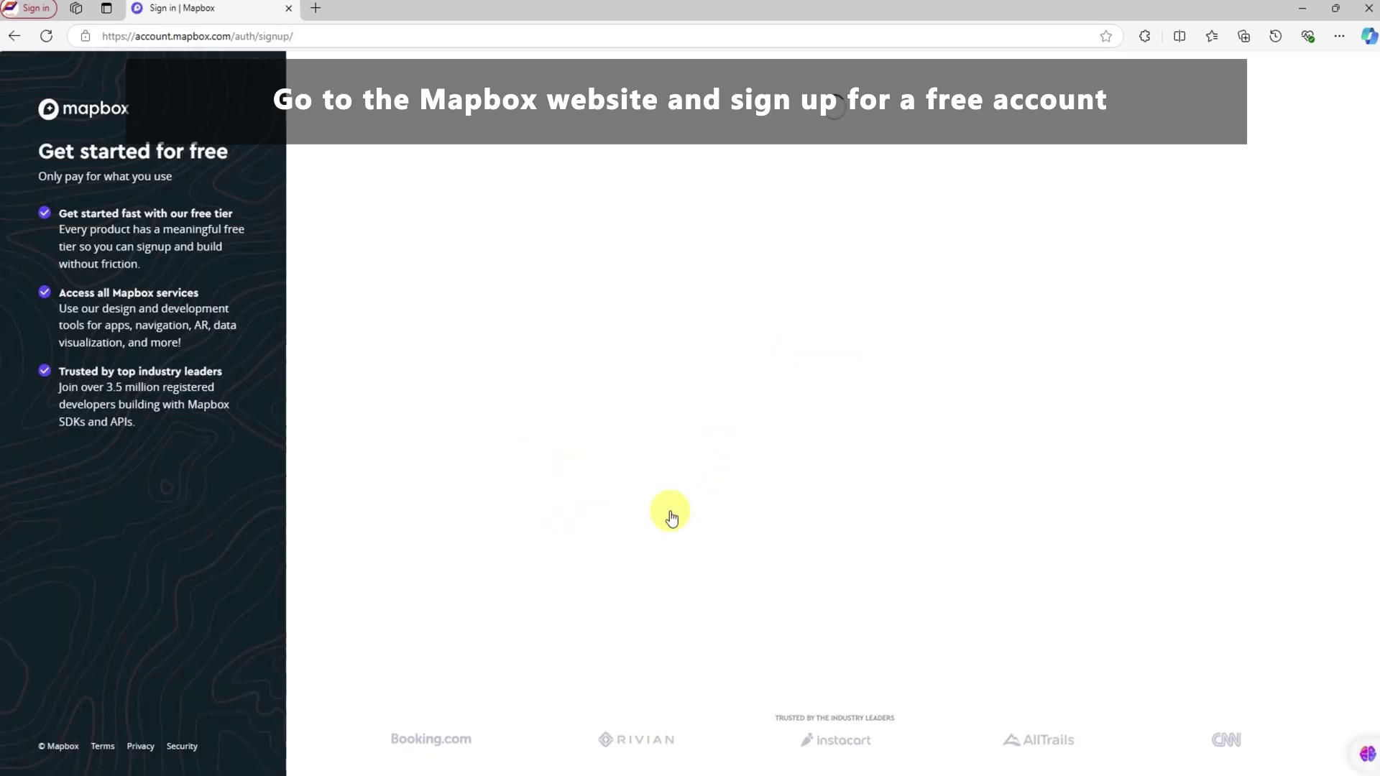
{"action": "left_click", "coordinate": [550, 468]}
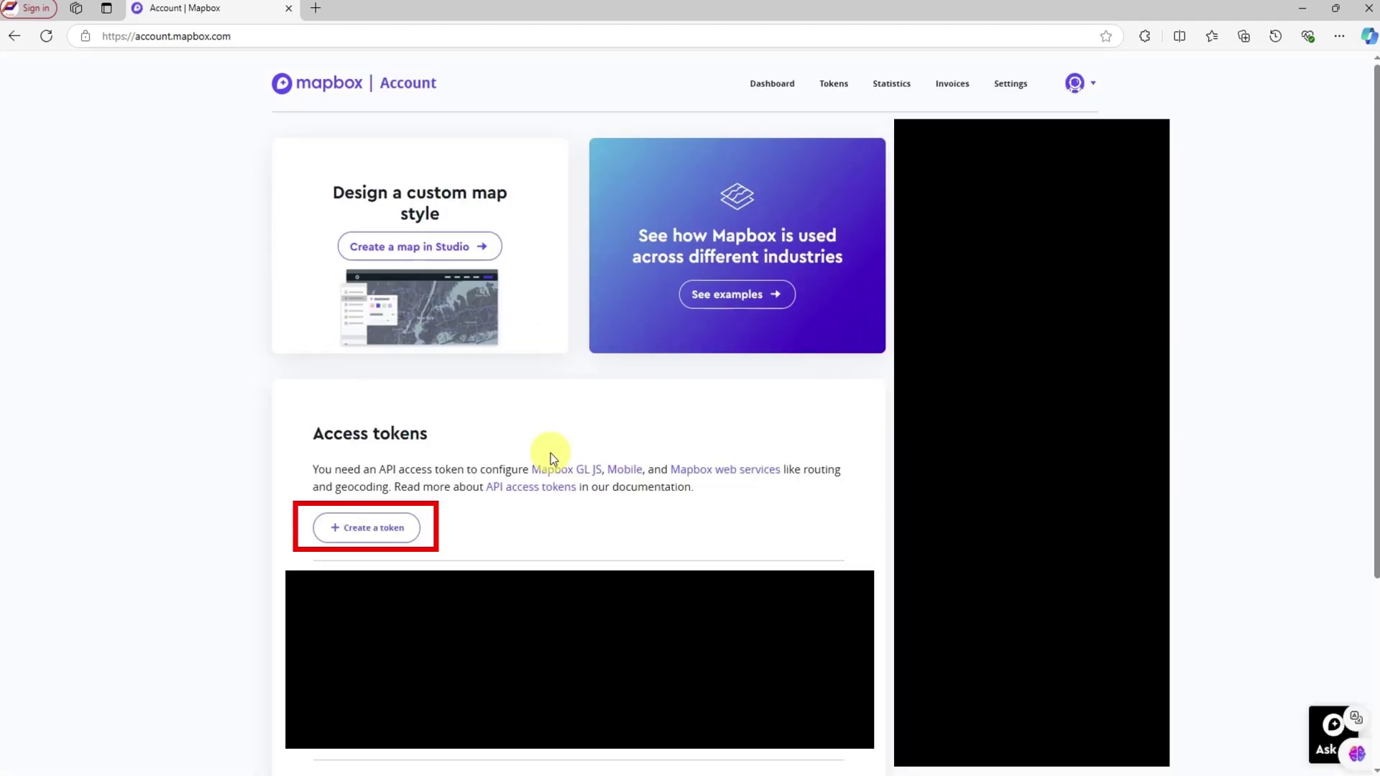
{"action": "left_click", "coordinate": [363, 529]}
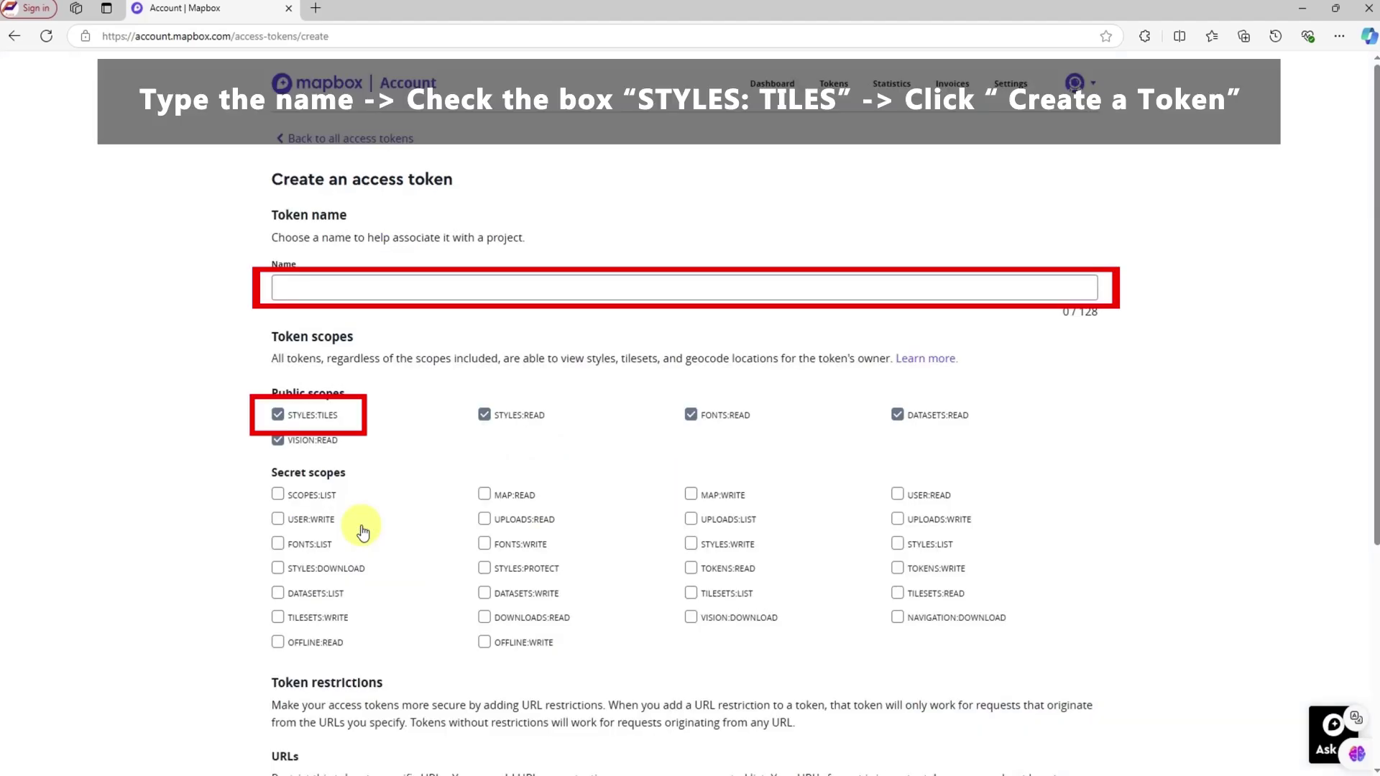
{"action": "type", "text": "Fuzor Project"}
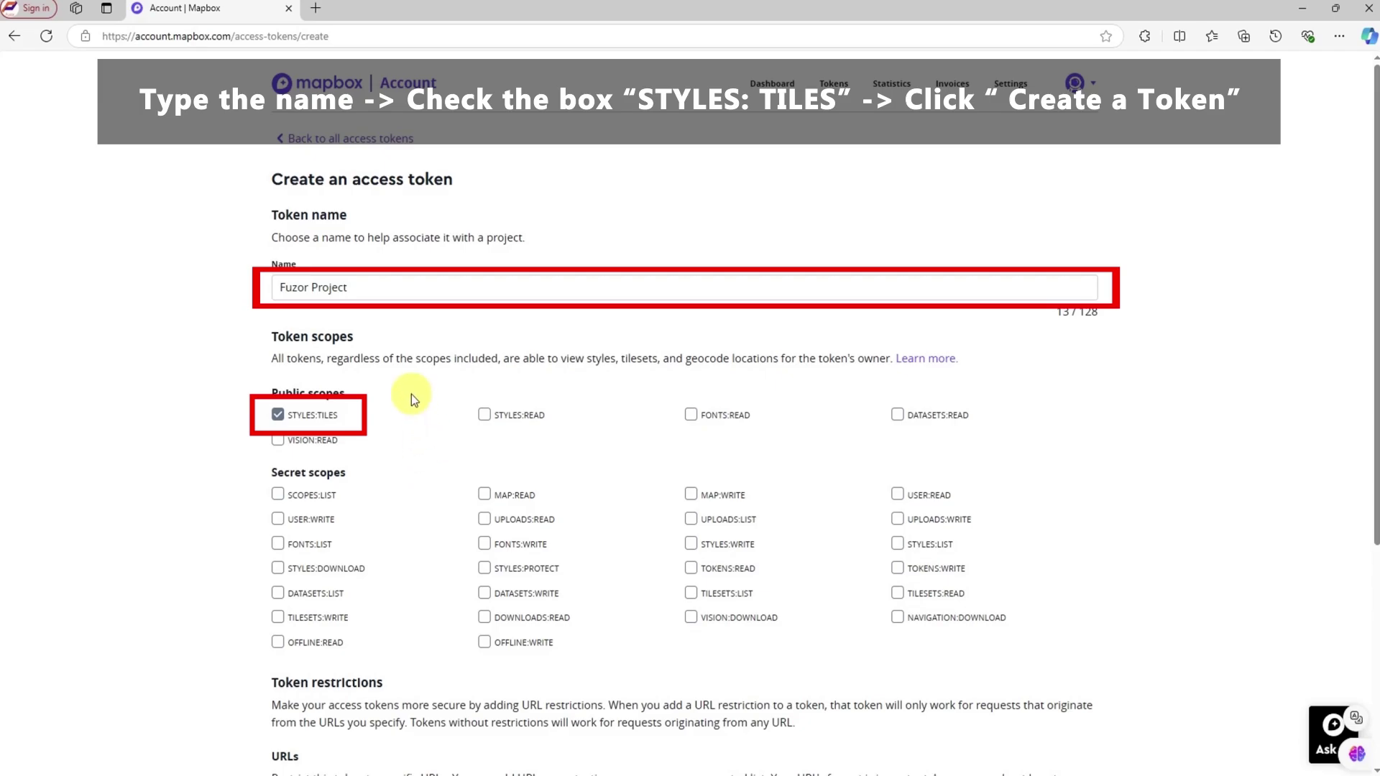
{"action": "scroll", "coordinate": [407, 417], "scroll_direction": "down", "scroll_amount": 1}
{"action": "scroll", "coordinate": [407, 416], "scroll_direction": "down", "scroll_amount": 3}
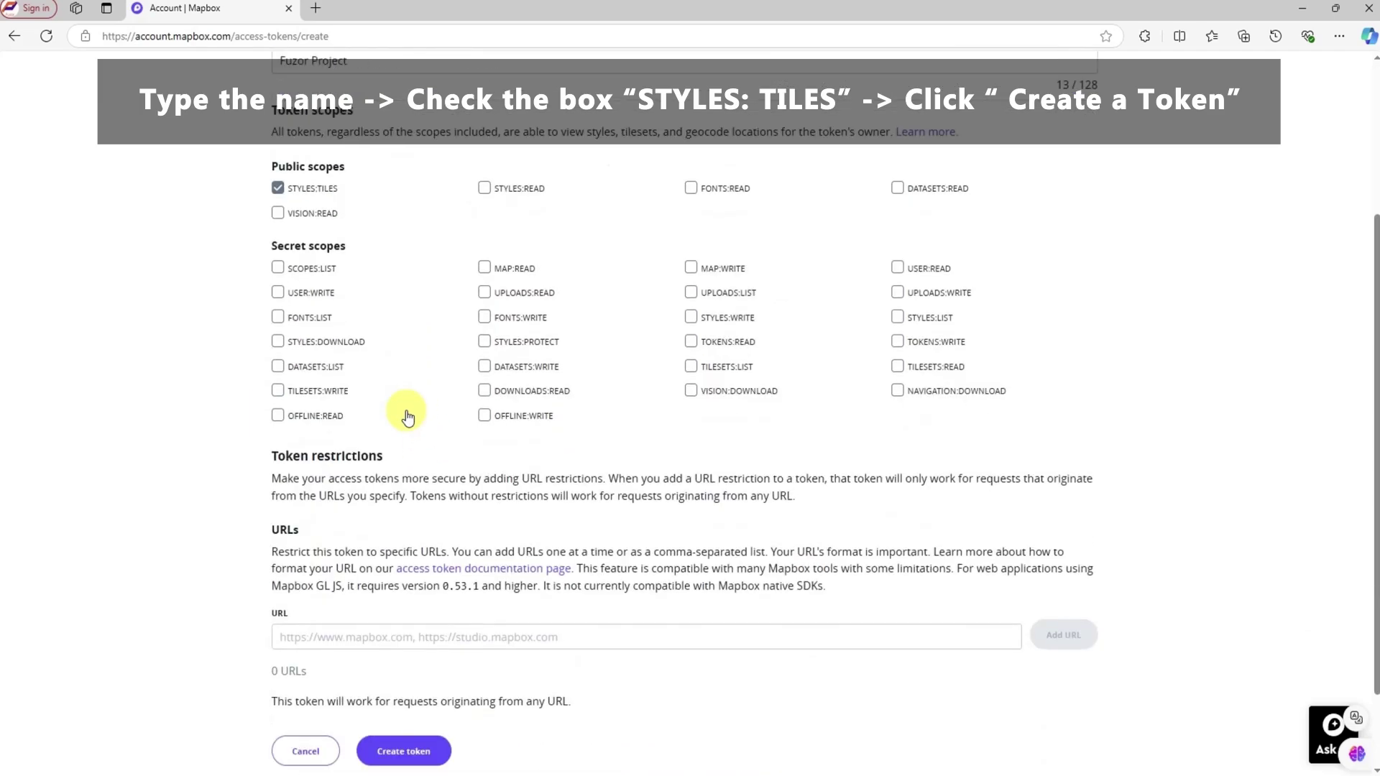
{"action": "scroll", "coordinate": [406, 416], "scroll_direction": "down", "scroll_amount": 2}
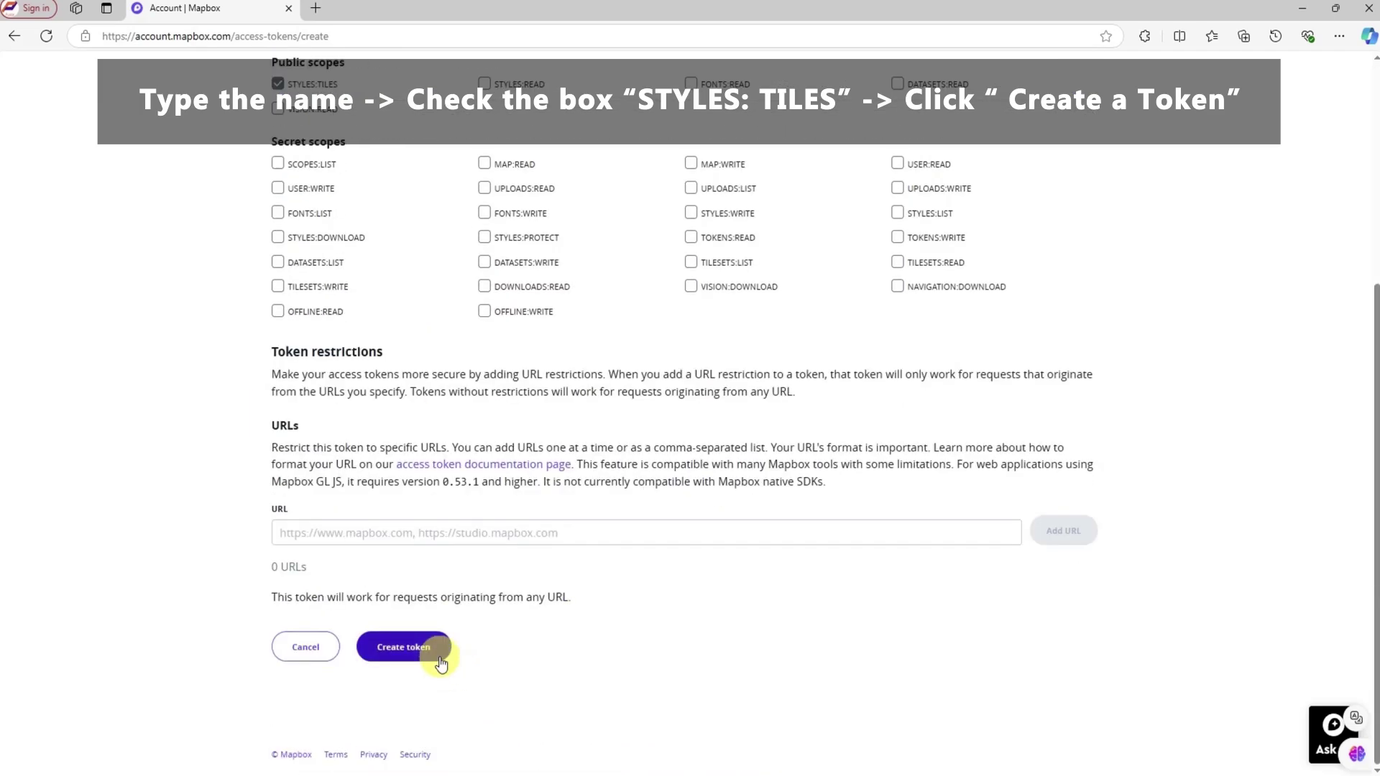
- Create the token, confirm it with the account password, and copy the Fuzor Project key
{"action": "left_click", "coordinate": [440, 664]}
{"action": "left_click", "coordinate": [714, 274]}
{"action": "type", "text": "********"}
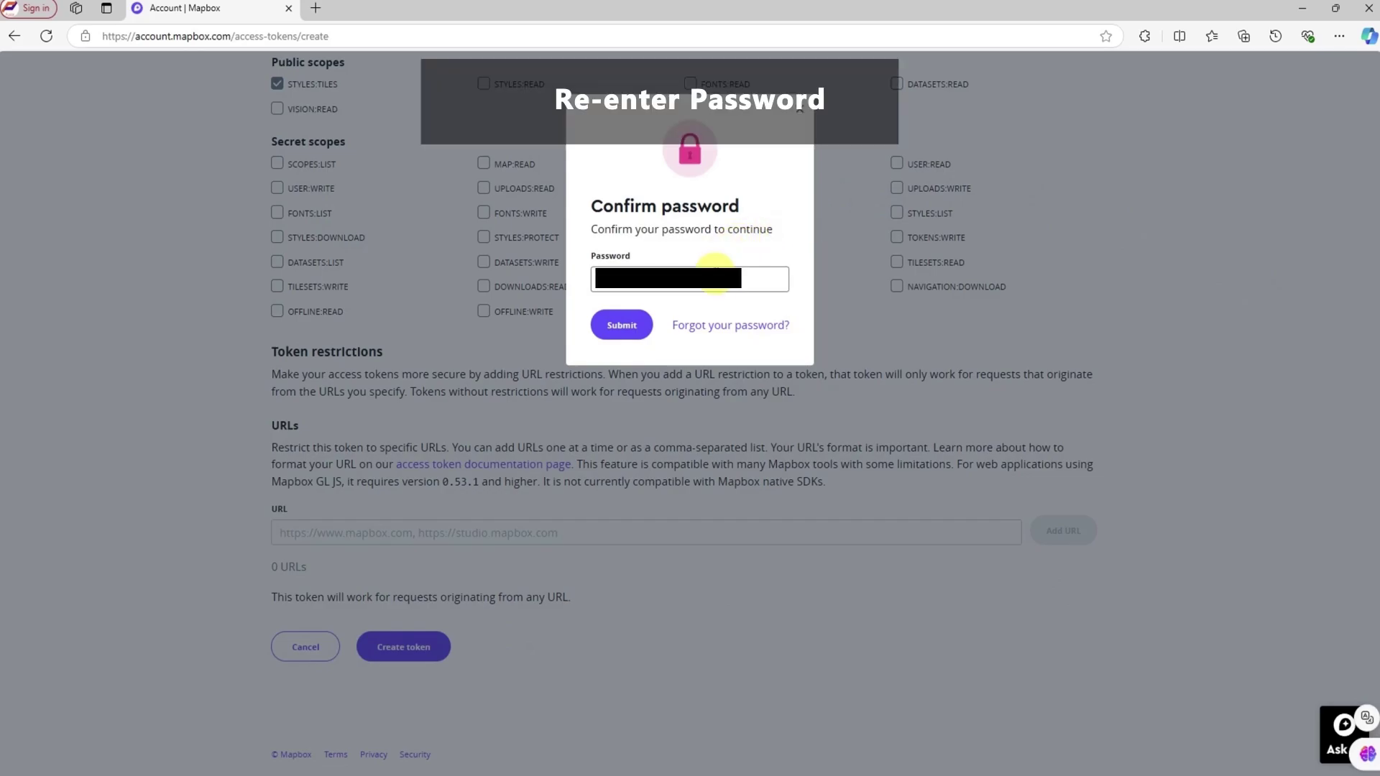
{"action": "left_click", "coordinate": [641, 326]}
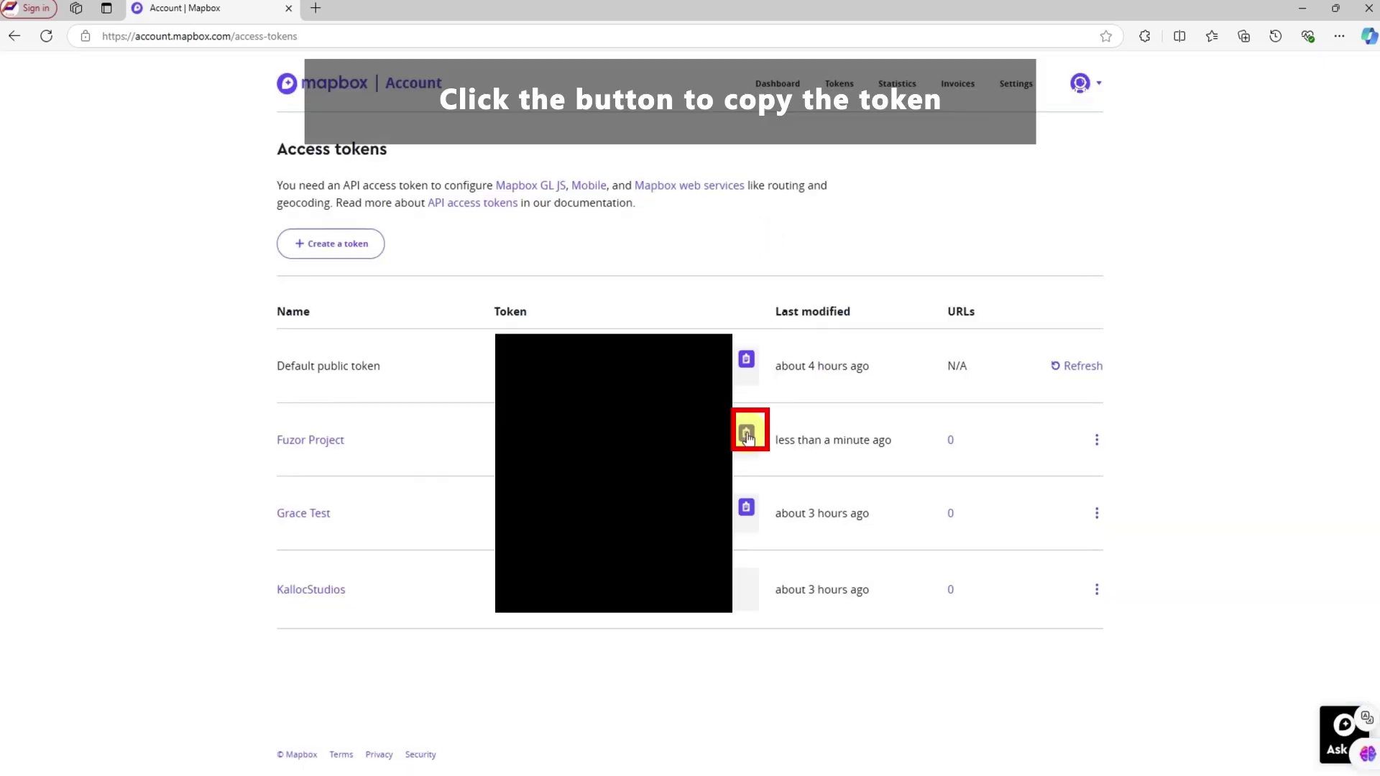
{"action": "left_click", "coordinate": [747, 436]}
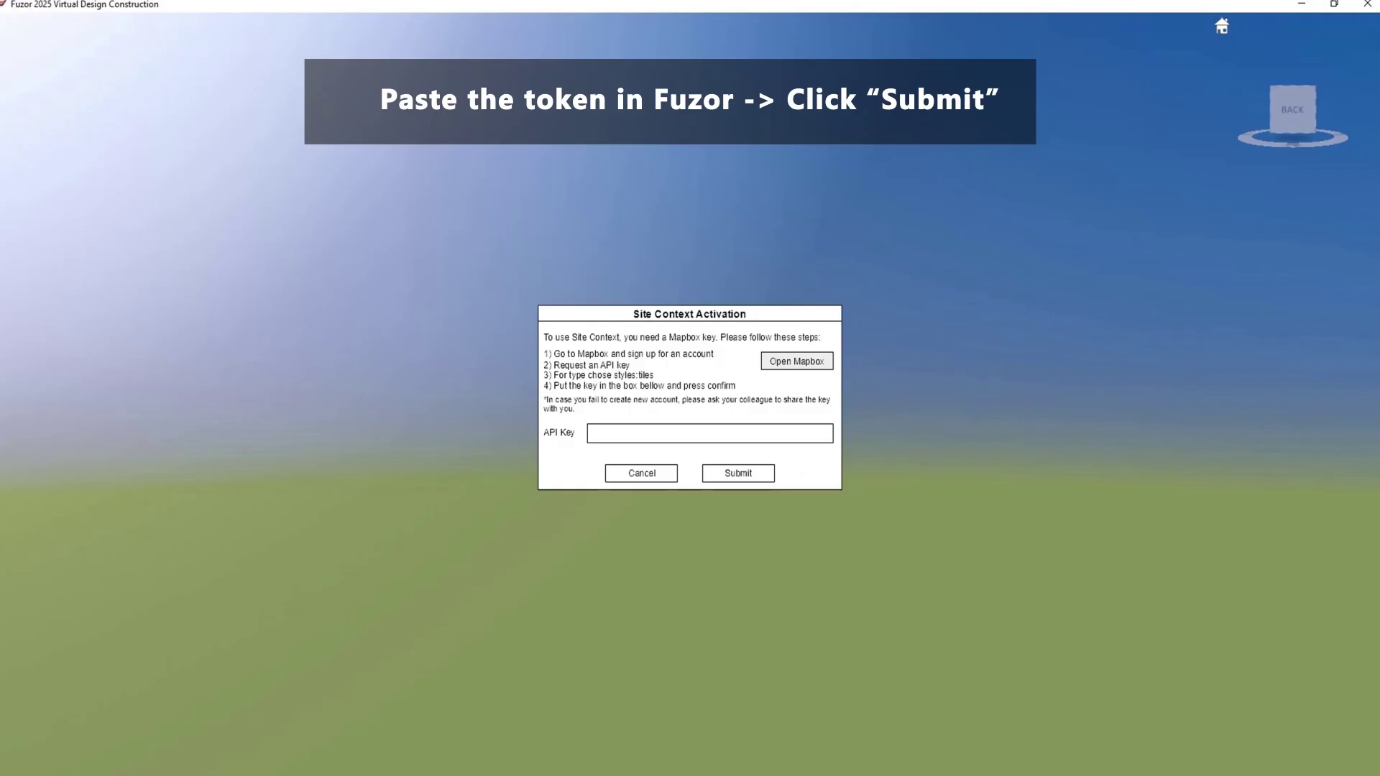
- Paste the Mapbox token as the API key and submit it to activate Site Context
{"action": "key", "text": "ctrl+v"}
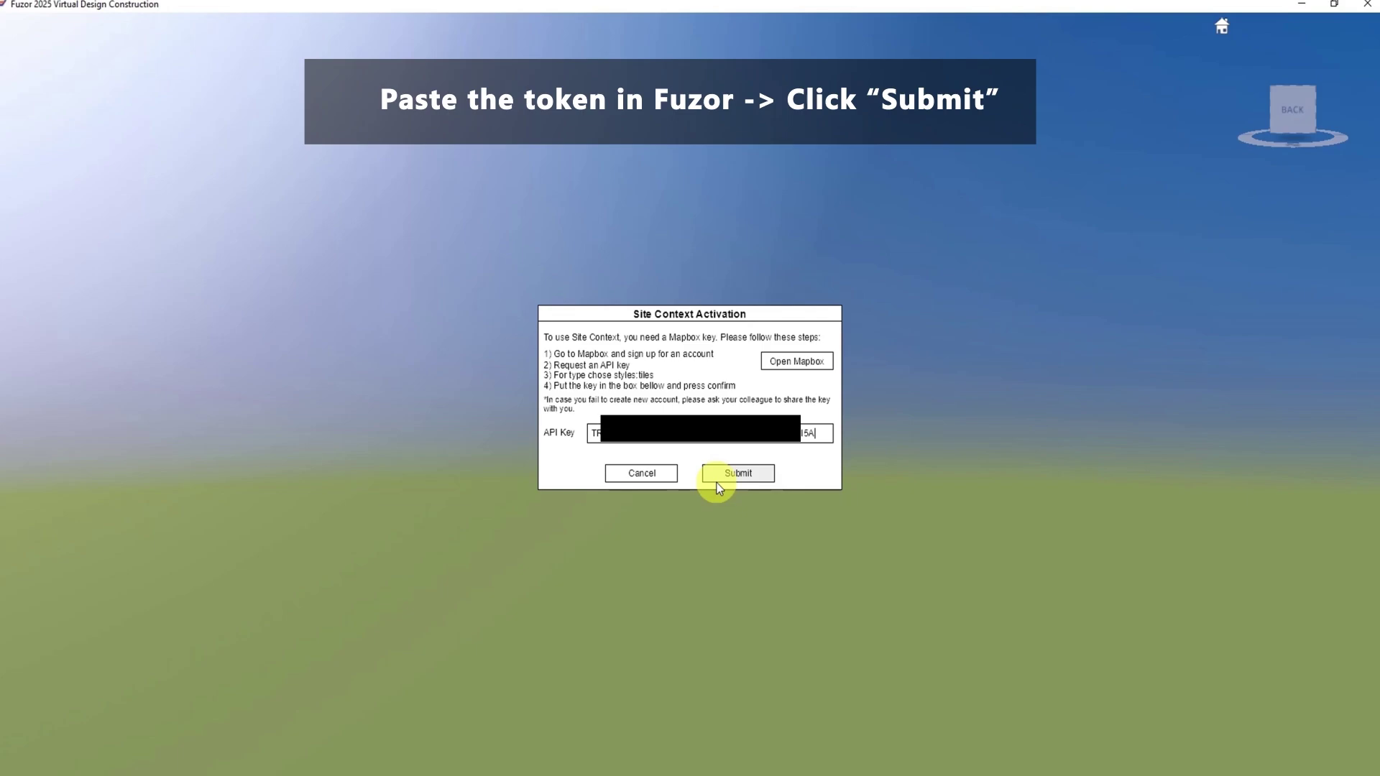
{"action": "left_click", "coordinate": [718, 479]}
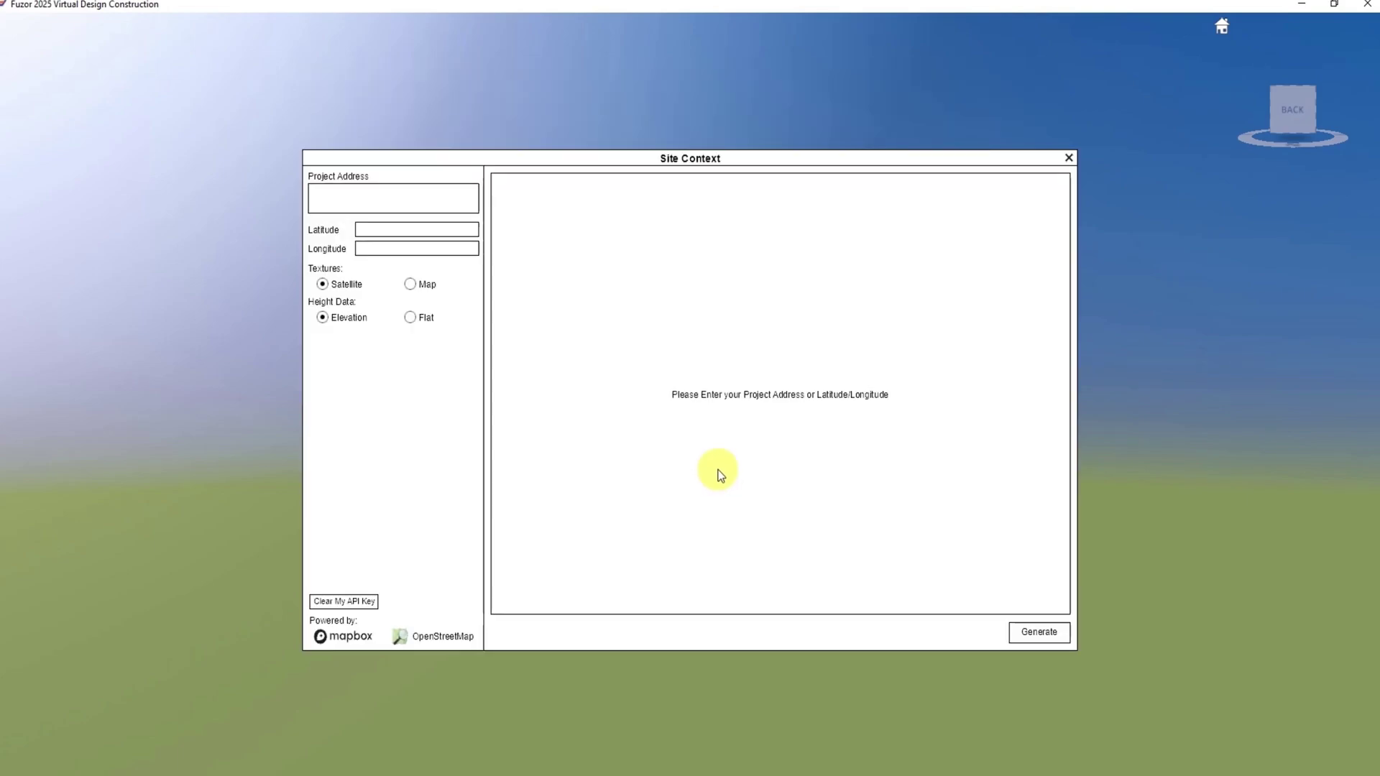
{"action": "left_click", "coordinate": [342, 195]}
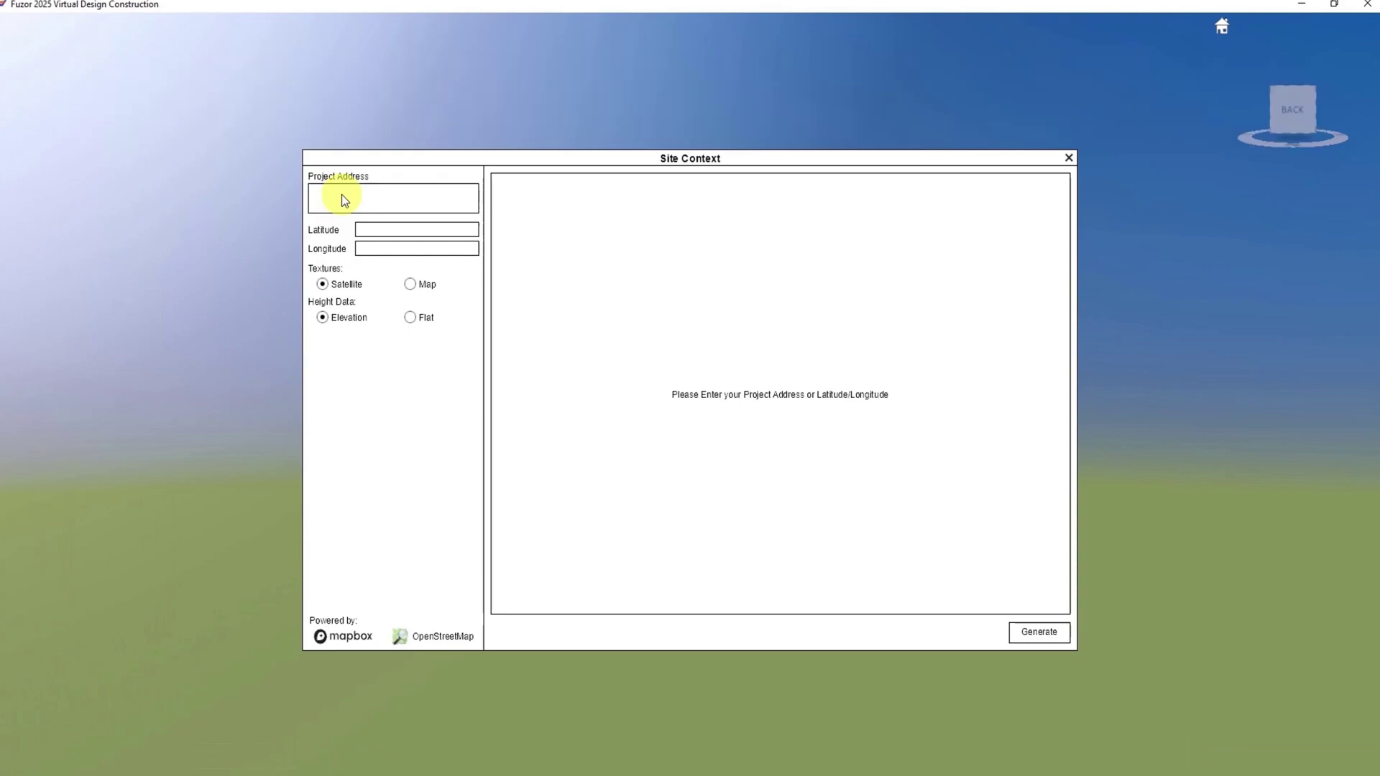
- Enter '30 St Mary Axe', pick the London suggestion, and generate the site context
{"action": "left_click", "coordinate": [342, 194]}
{"action": "type", "text": "30 St Mary Axe"}
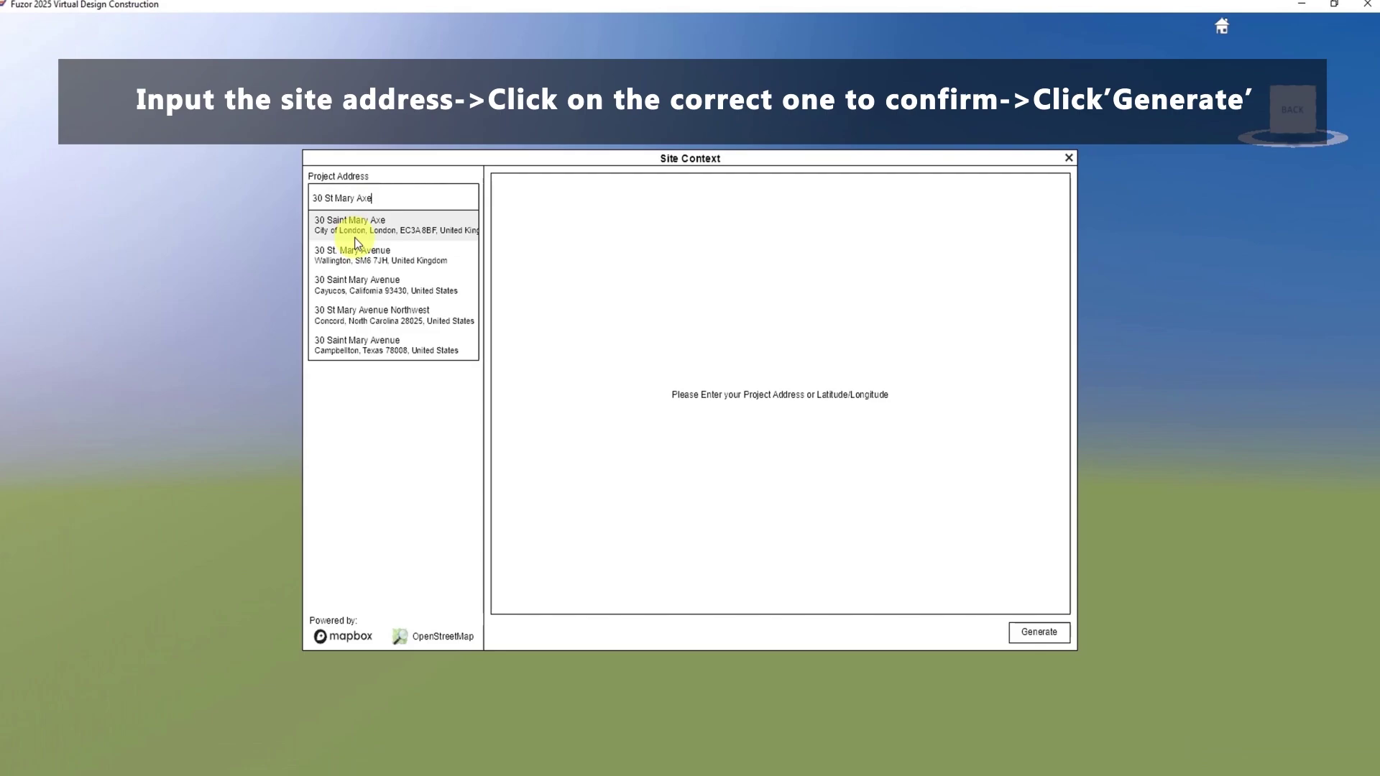
{"action": "left_click", "coordinate": [354, 232]}
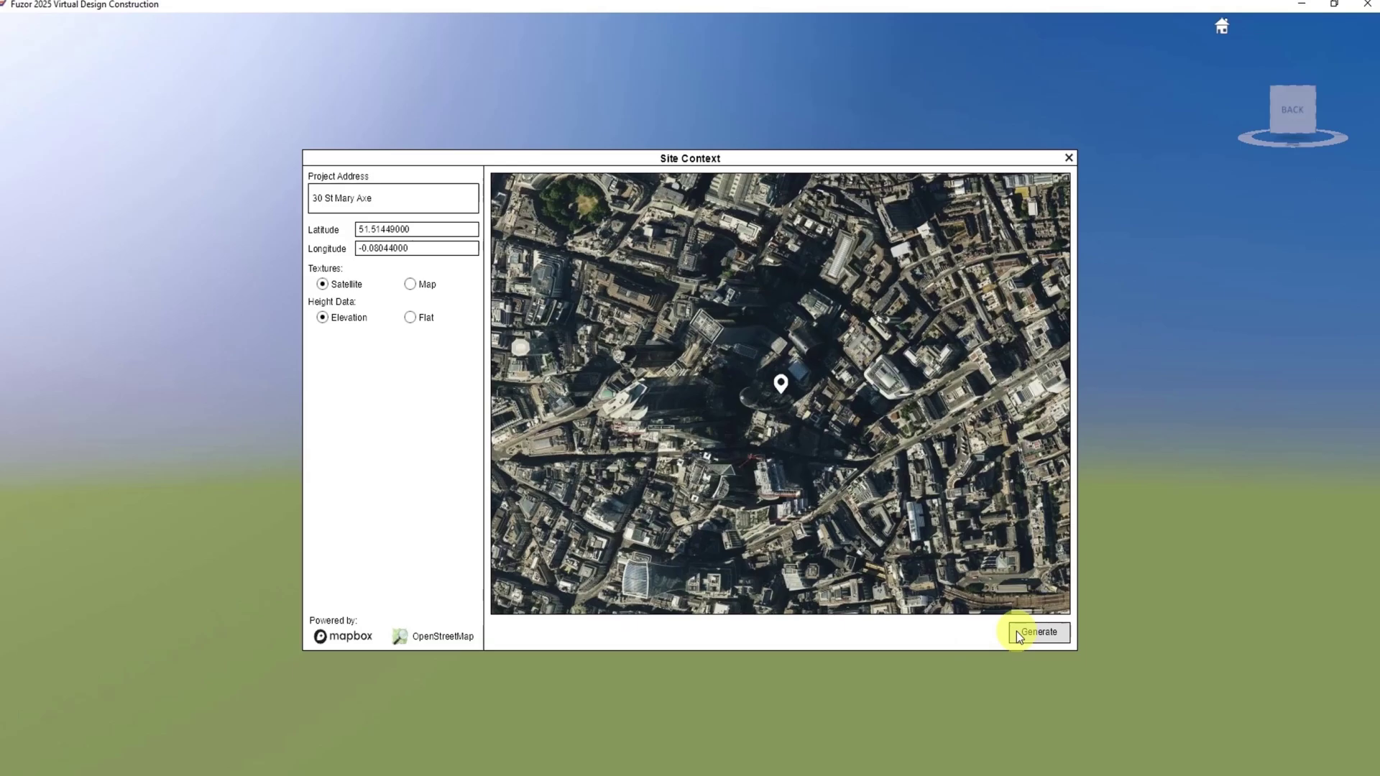
{"action": "left_click", "coordinate": [1016, 631]}
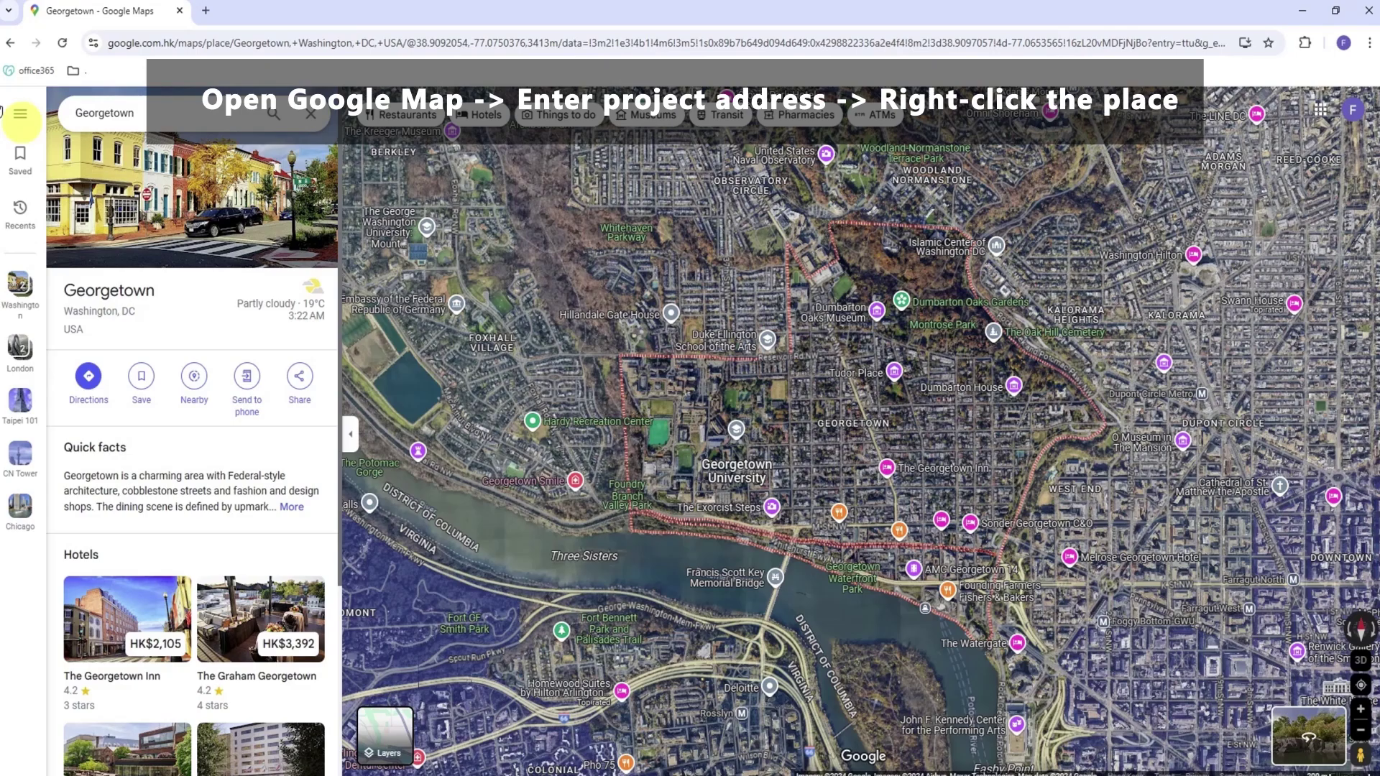
- Find 30 St Mary Axe in Google Maps and copy its coordinates 51.51455, -0.08033
{"action": "left_click", "coordinate": [127, 111]}
{"action": "double_click", "coordinate": [127, 111]}
{"action": "key", "text": "ctrl+v"}
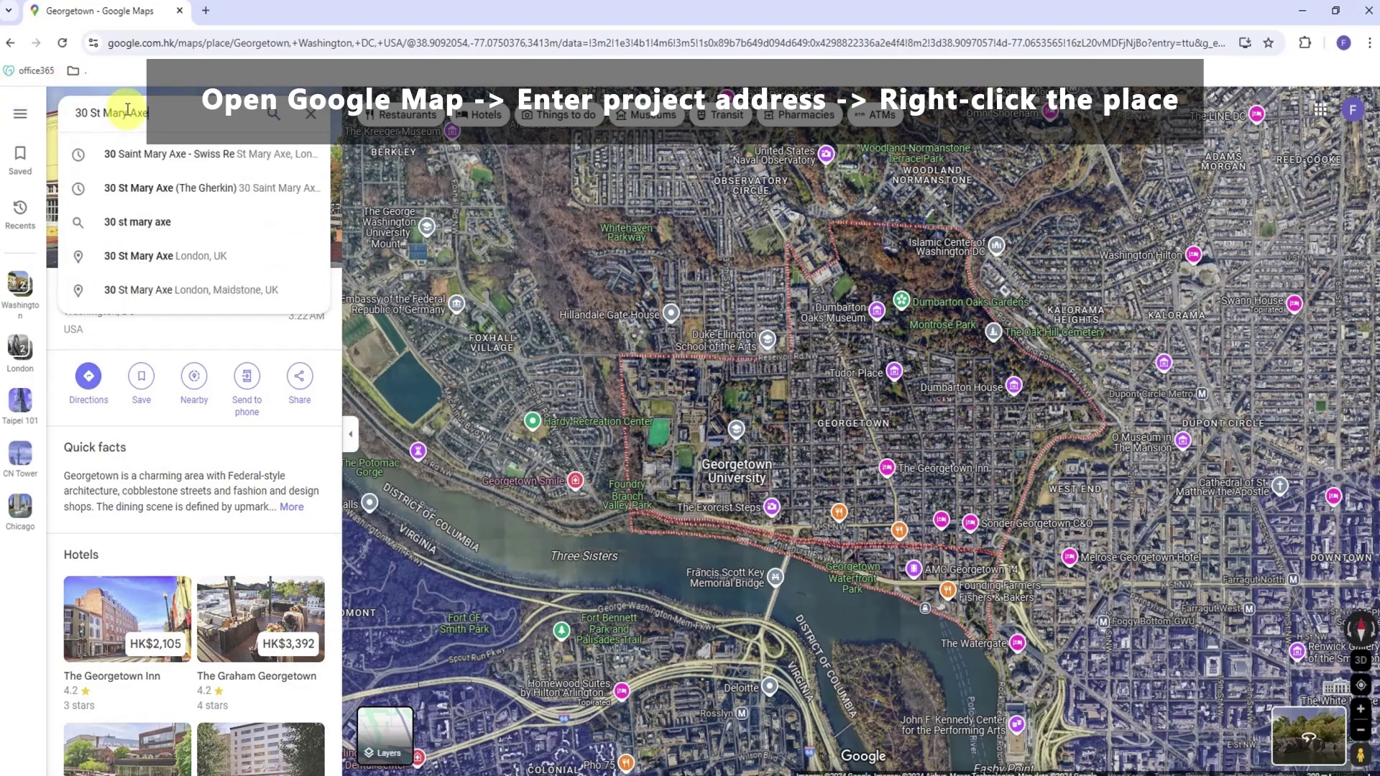
{"action": "left_click", "coordinate": [173, 150]}
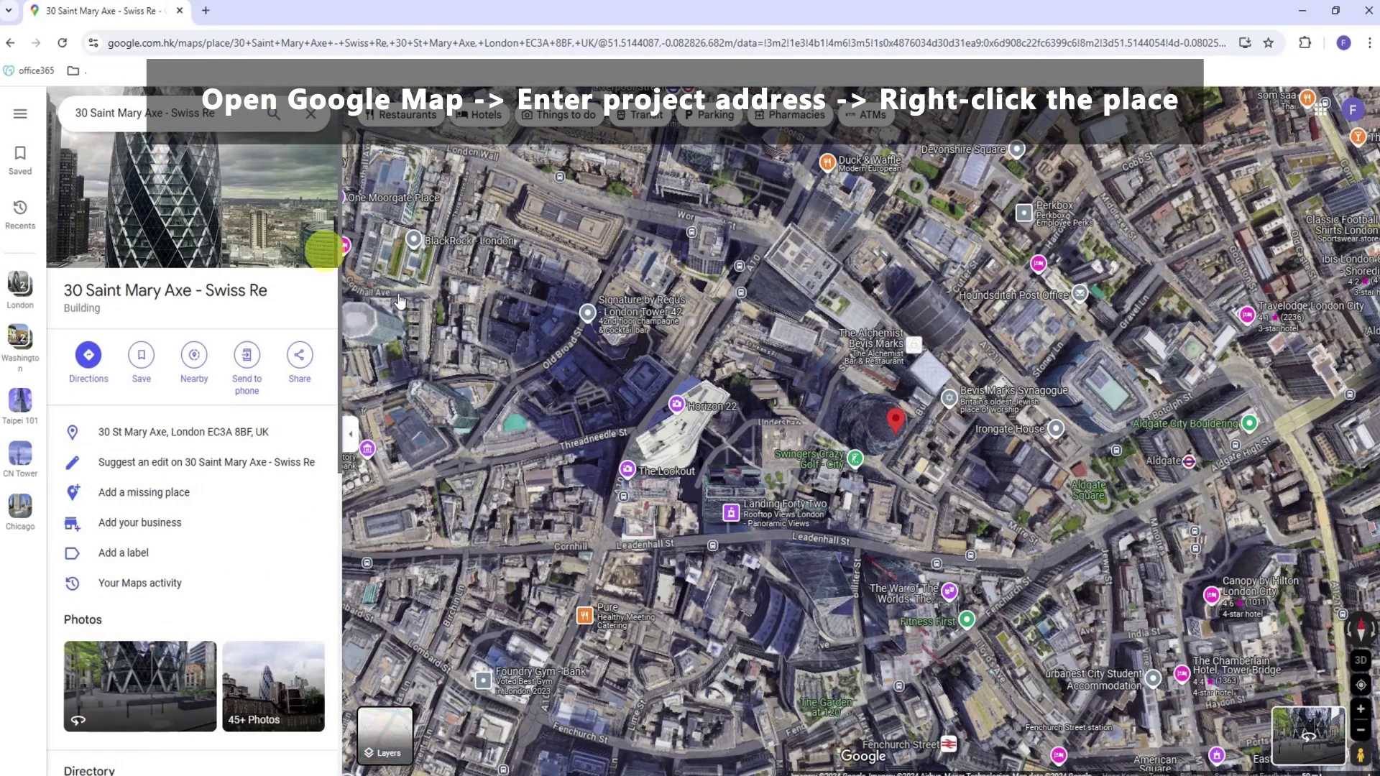
{"action": "right_click", "coordinate": [891, 418]}
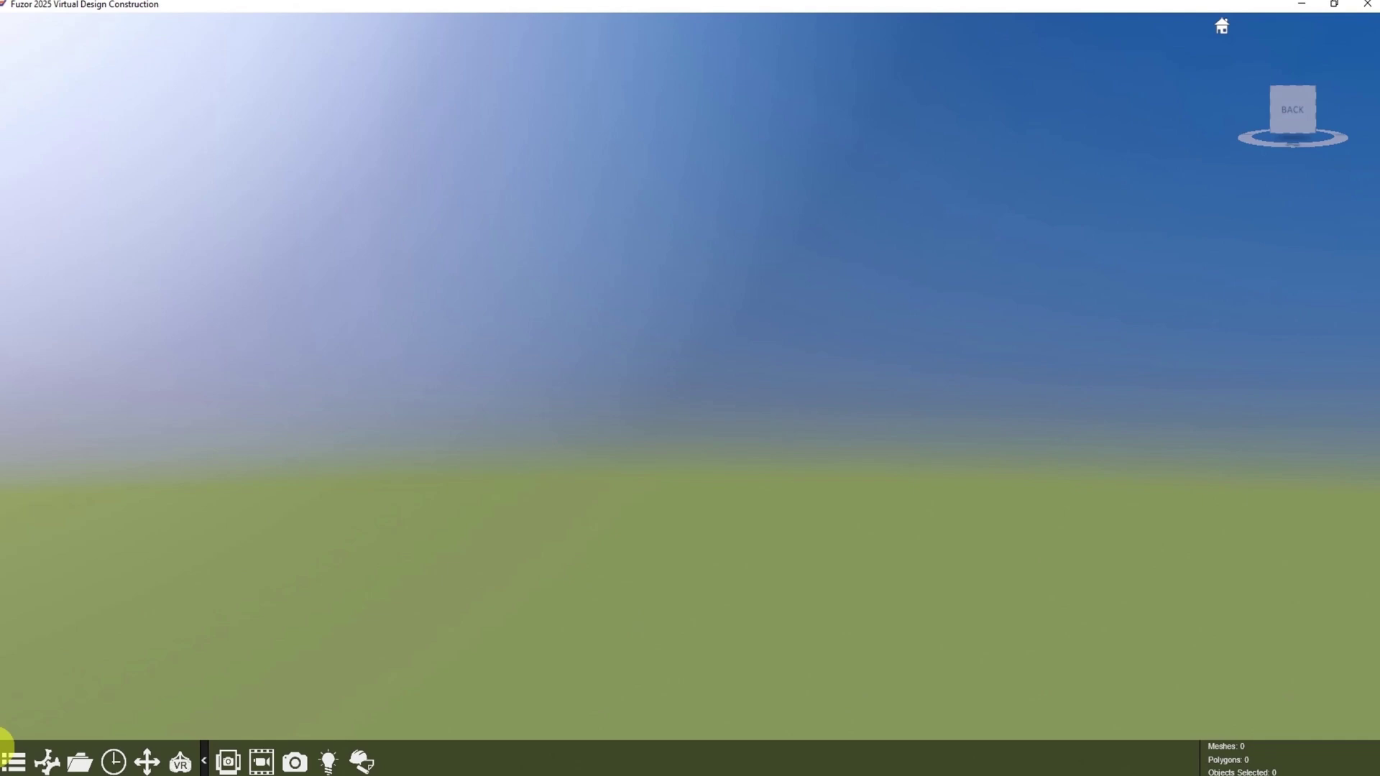
{"action": "left_click", "coordinate": [12, 755]}
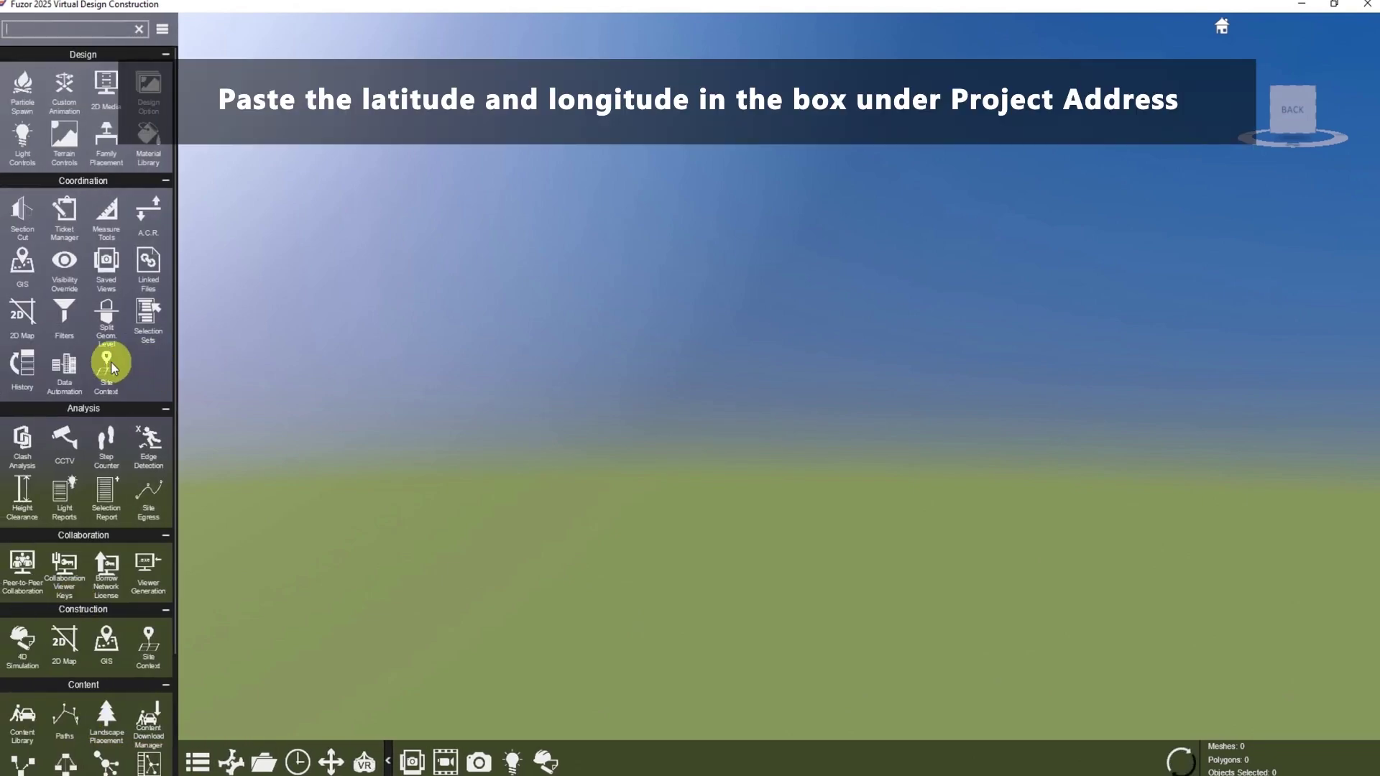
- Paste coordinates 51.51455, -0.08033 into Site Context's Project Address and generate
{"action": "left_click", "coordinate": [107, 365]}
{"action": "left_click", "coordinate": [367, 206]}
{"action": "type", "text": "51.51454642210784, -0.08033267050846495"}
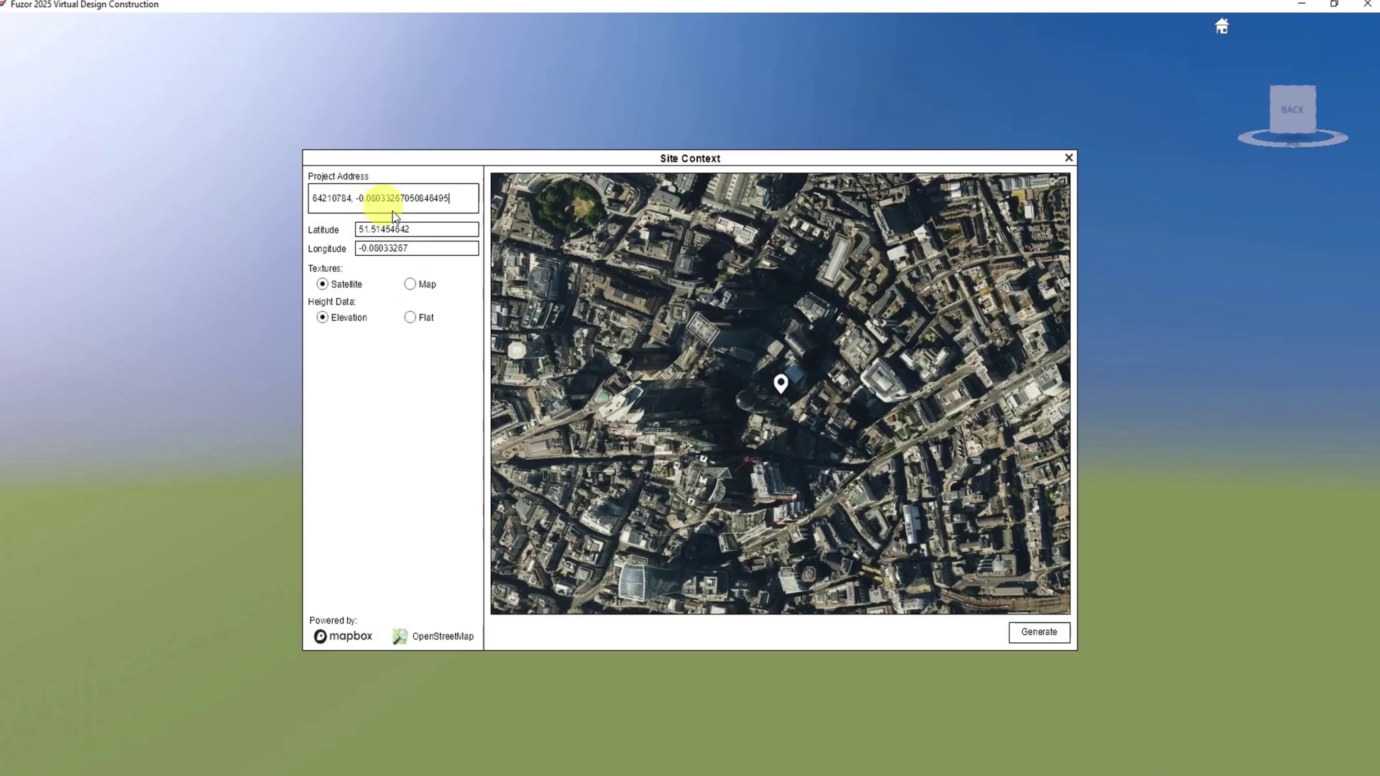
{"action": "left_click", "coordinate": [1032, 632]}
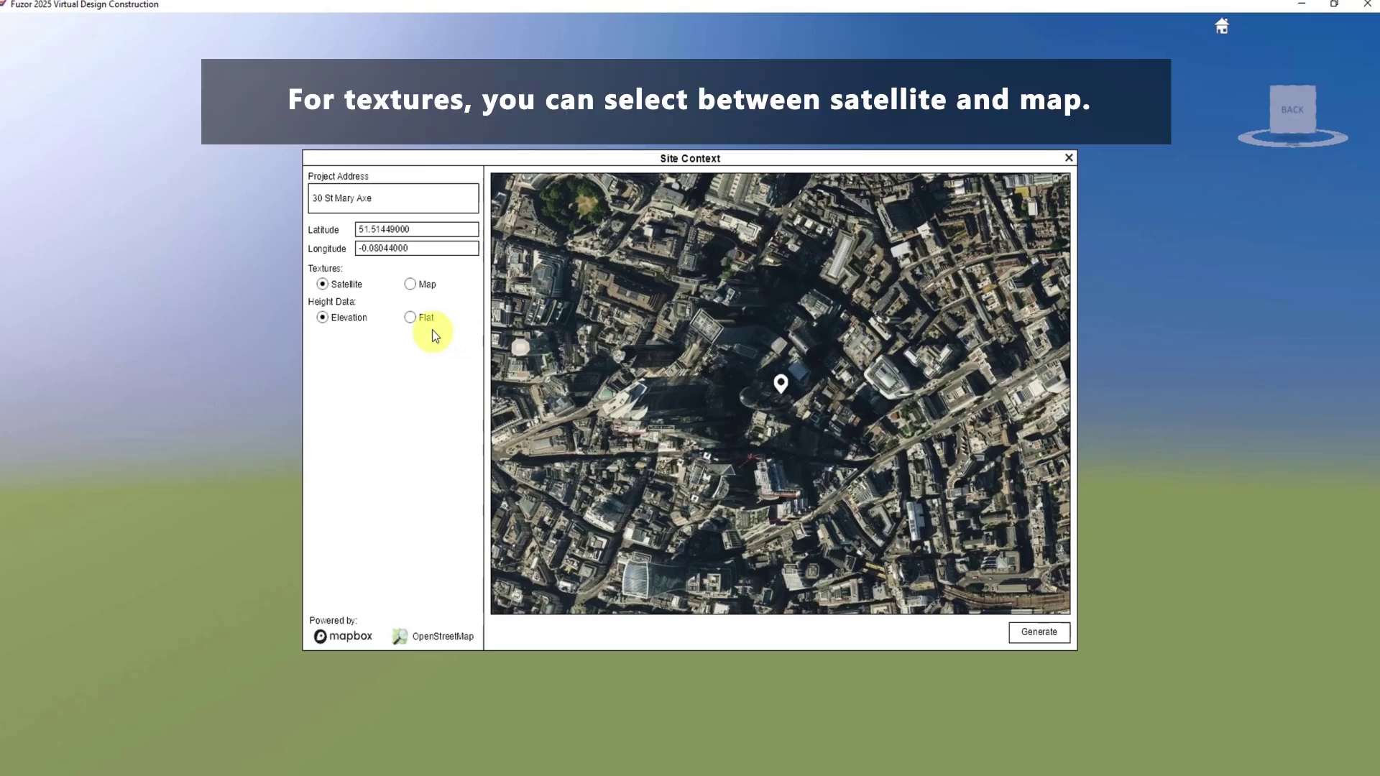
- View the city from the front and set Site Context to Map textures with Flat height
{"action": "left_click", "coordinate": [343, 279]}
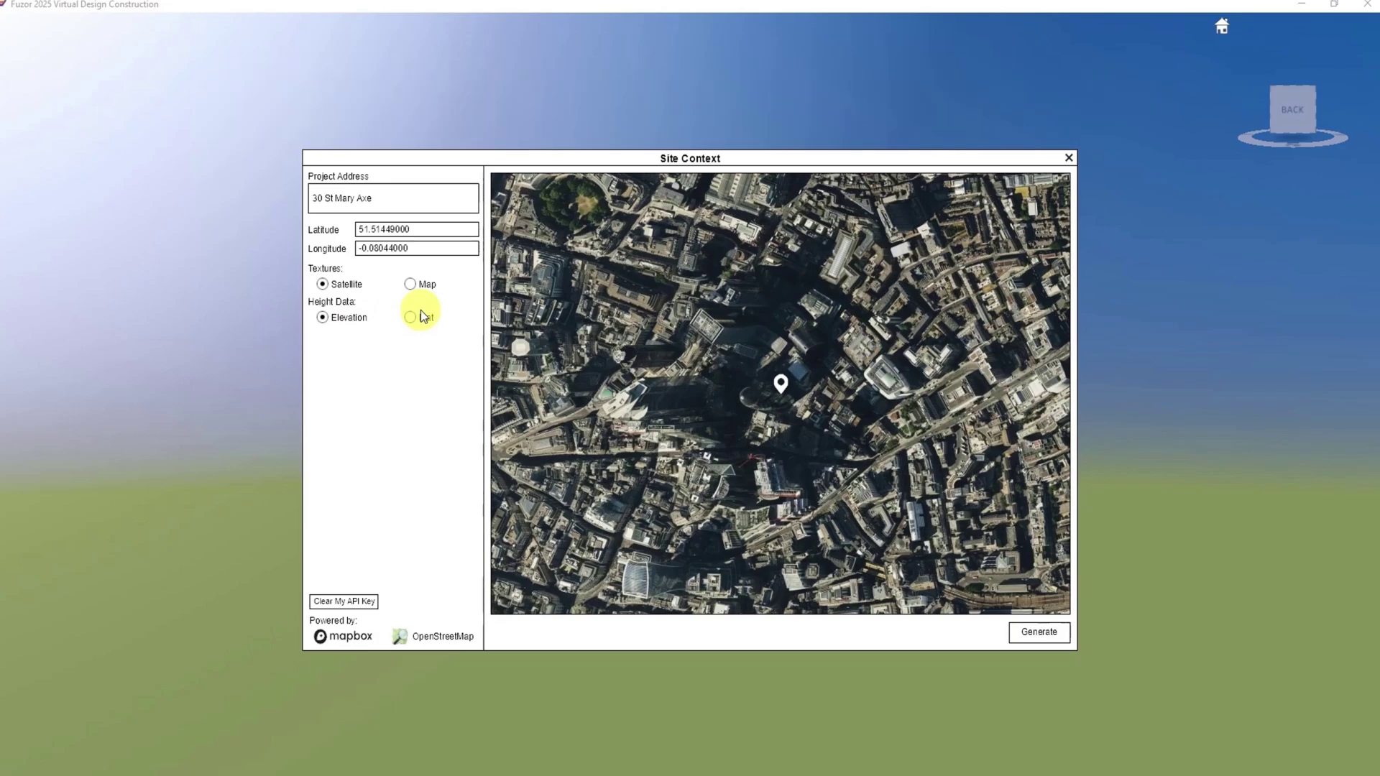
{"action": "left_click", "coordinate": [411, 284]}
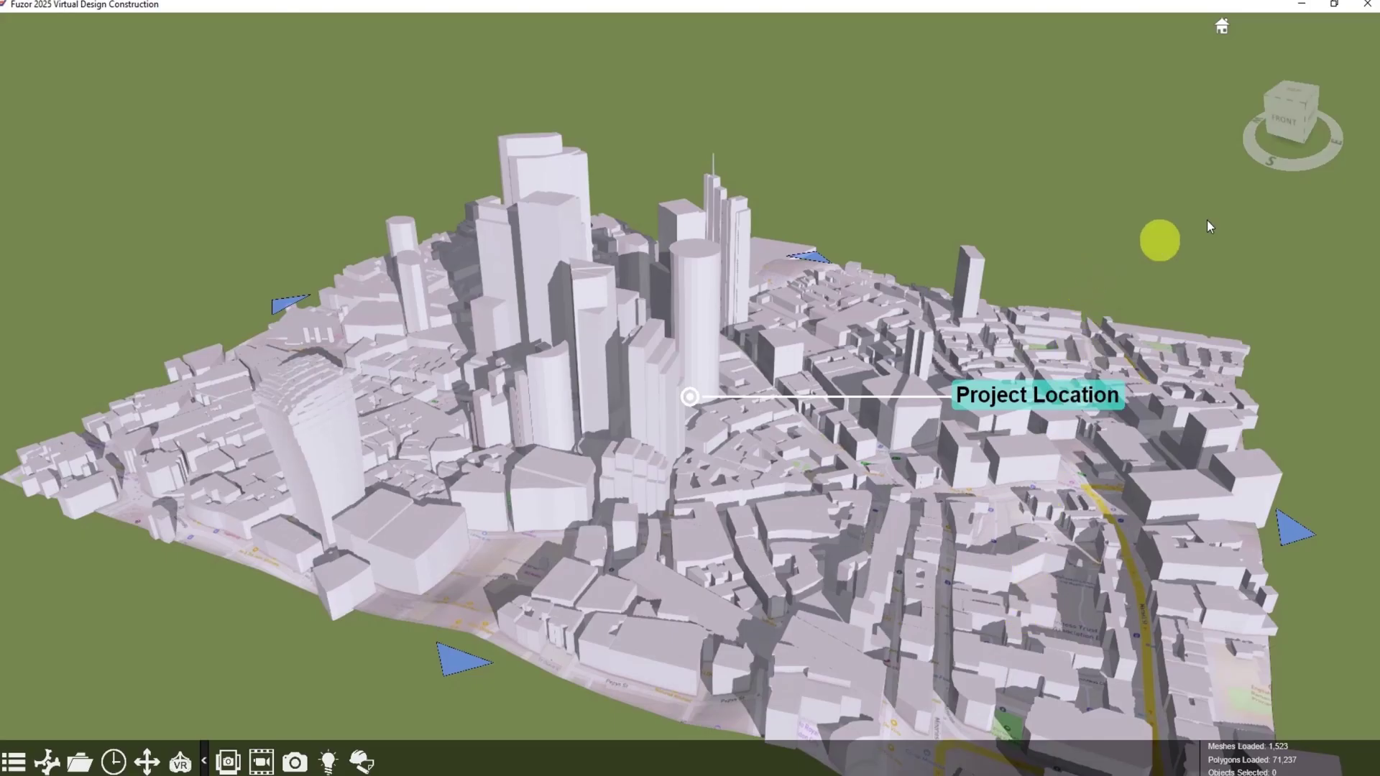
{"action": "left_click", "coordinate": [1291, 115]}
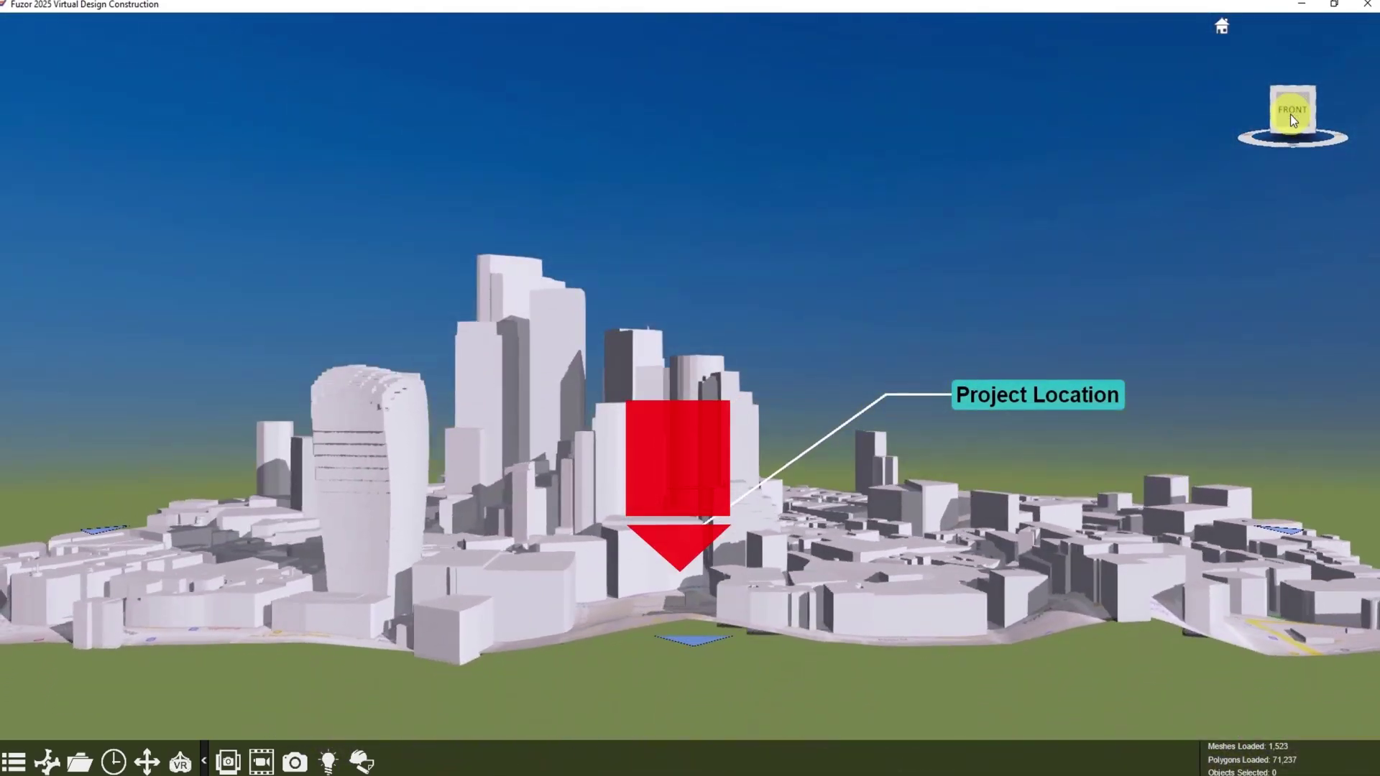
{"action": "left_click", "coordinate": [411, 318]}
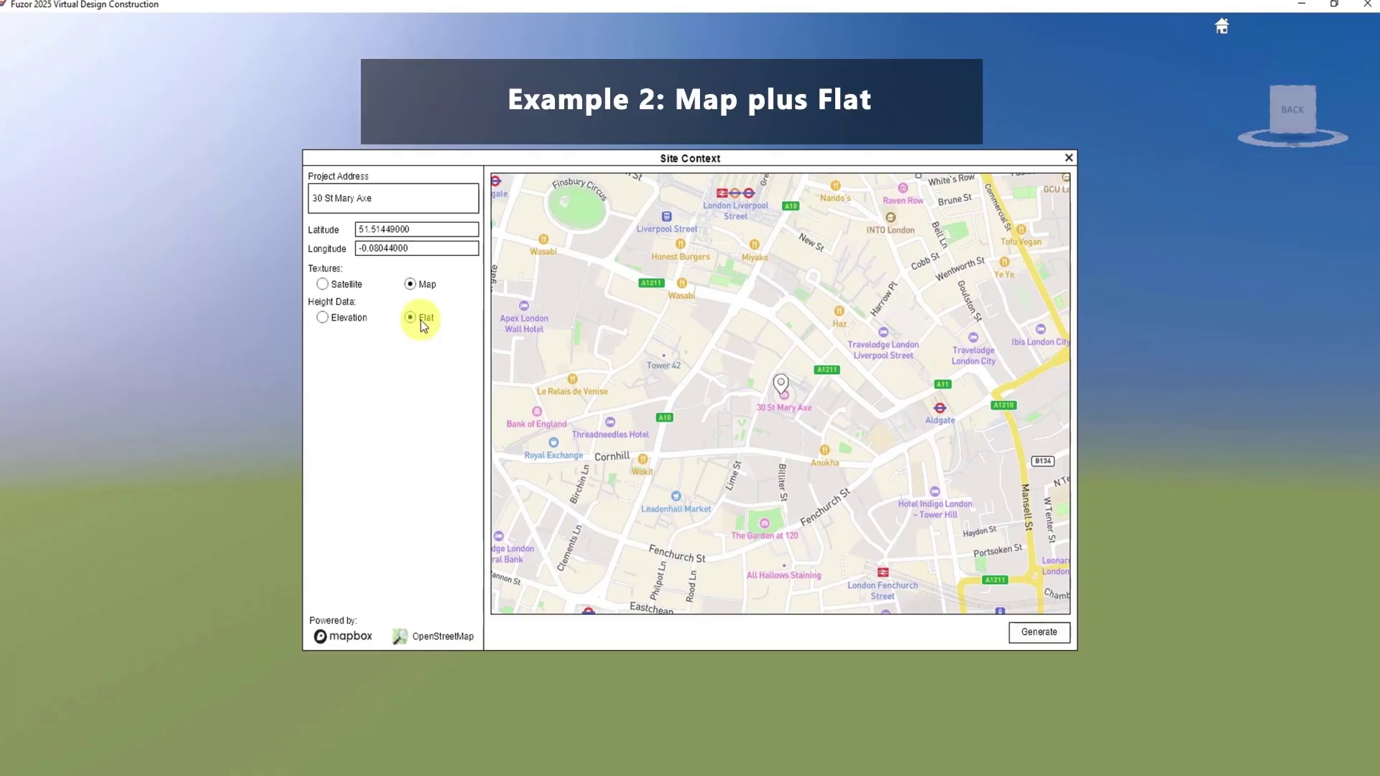
- Generate Map + Flat, then Satellite + Elevation city contexts, checking each from the front view
{"action": "left_click", "coordinate": [1039, 632]}
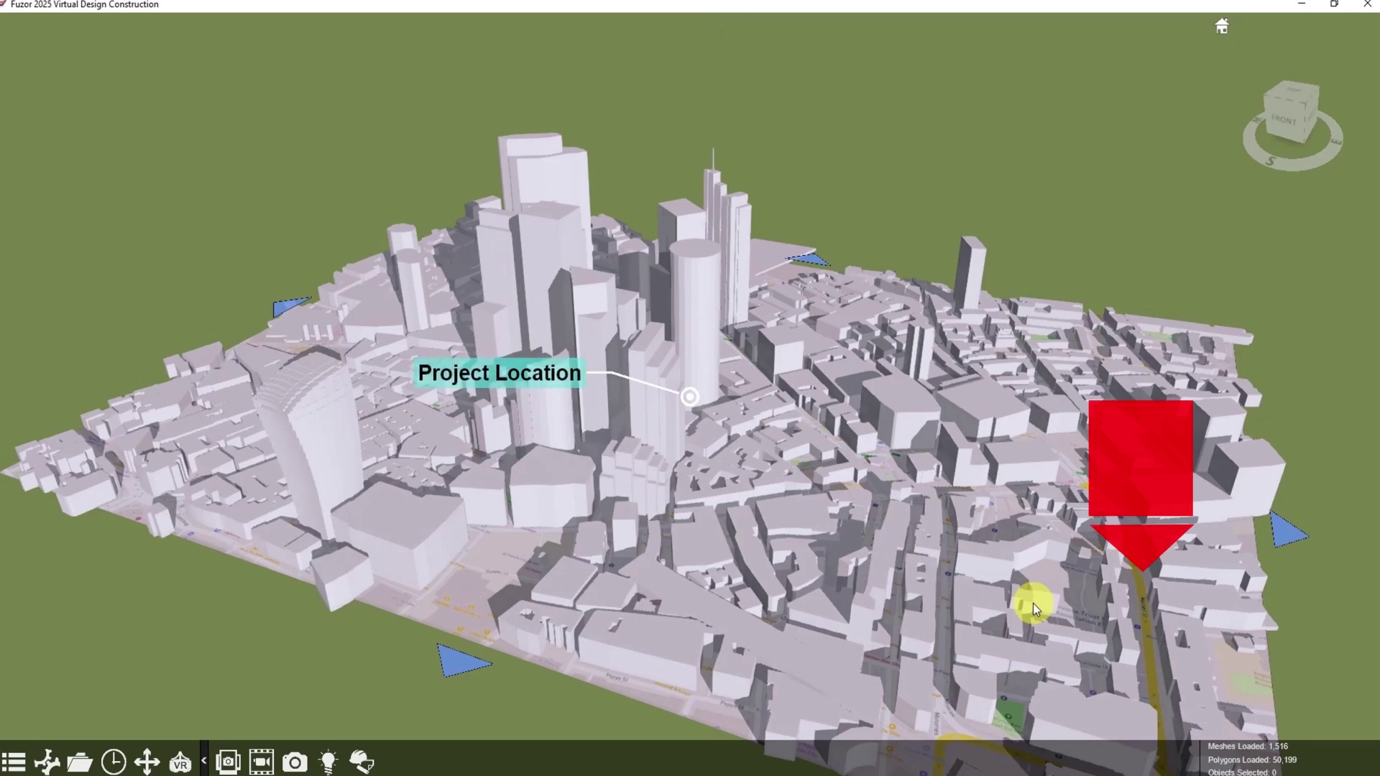
{"action": "left_click", "coordinate": [1288, 118]}
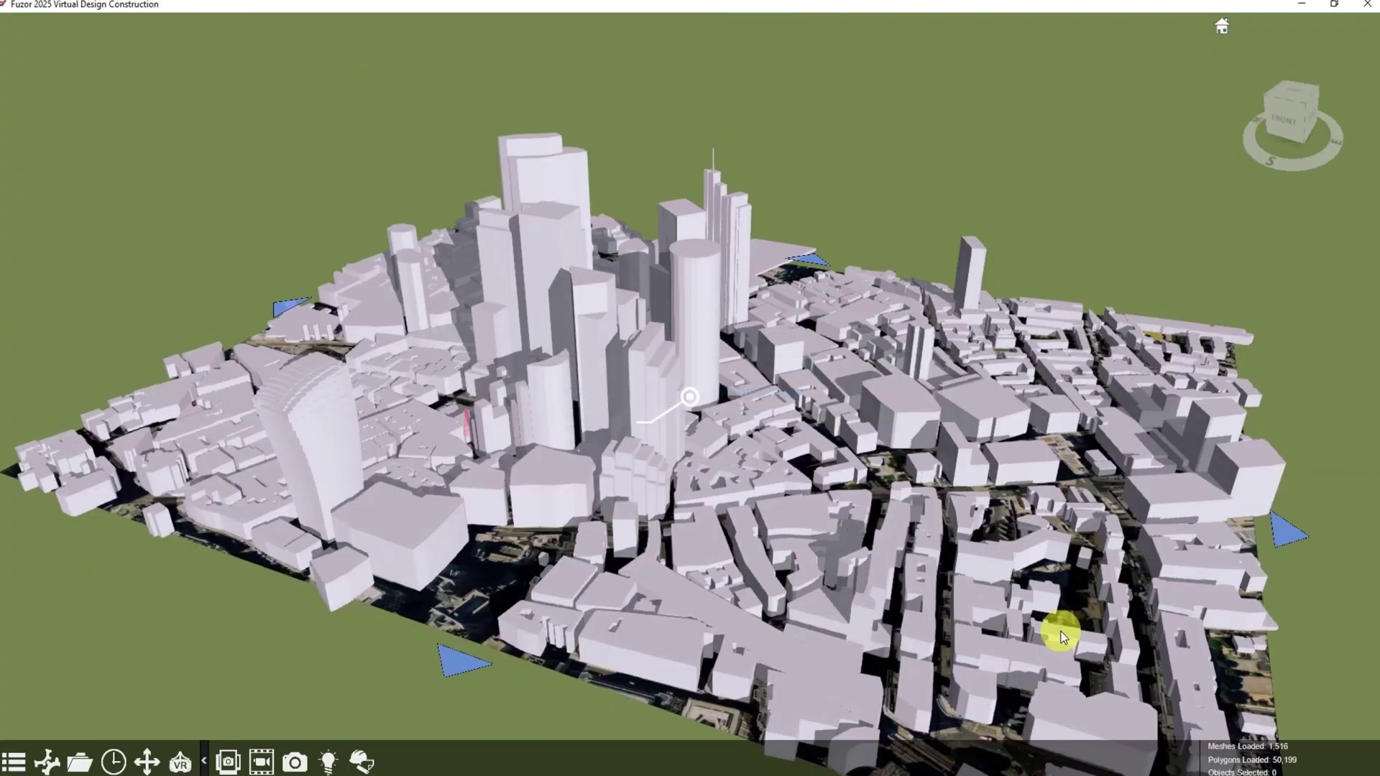
{"action": "left_click", "coordinate": [1289, 124]}
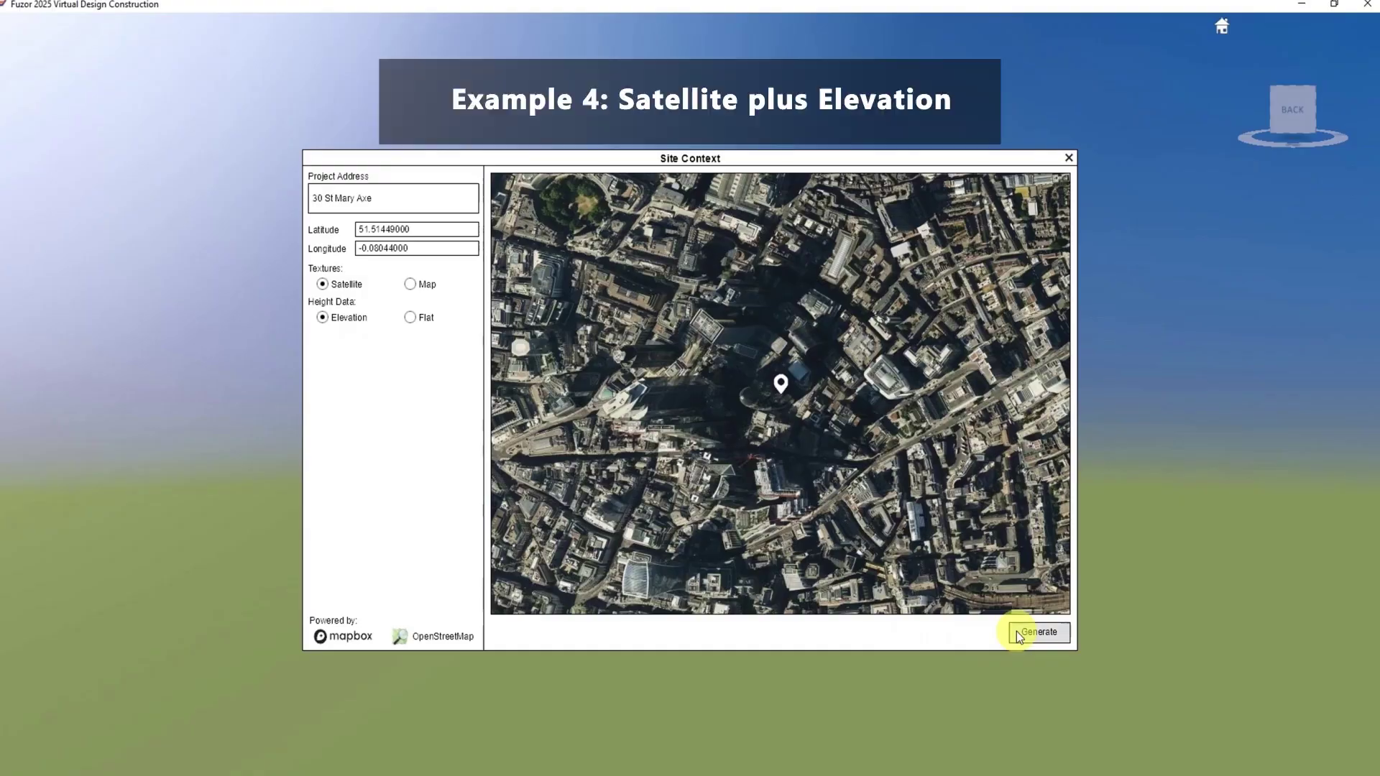
{"action": "left_click", "coordinate": [1016, 631]}
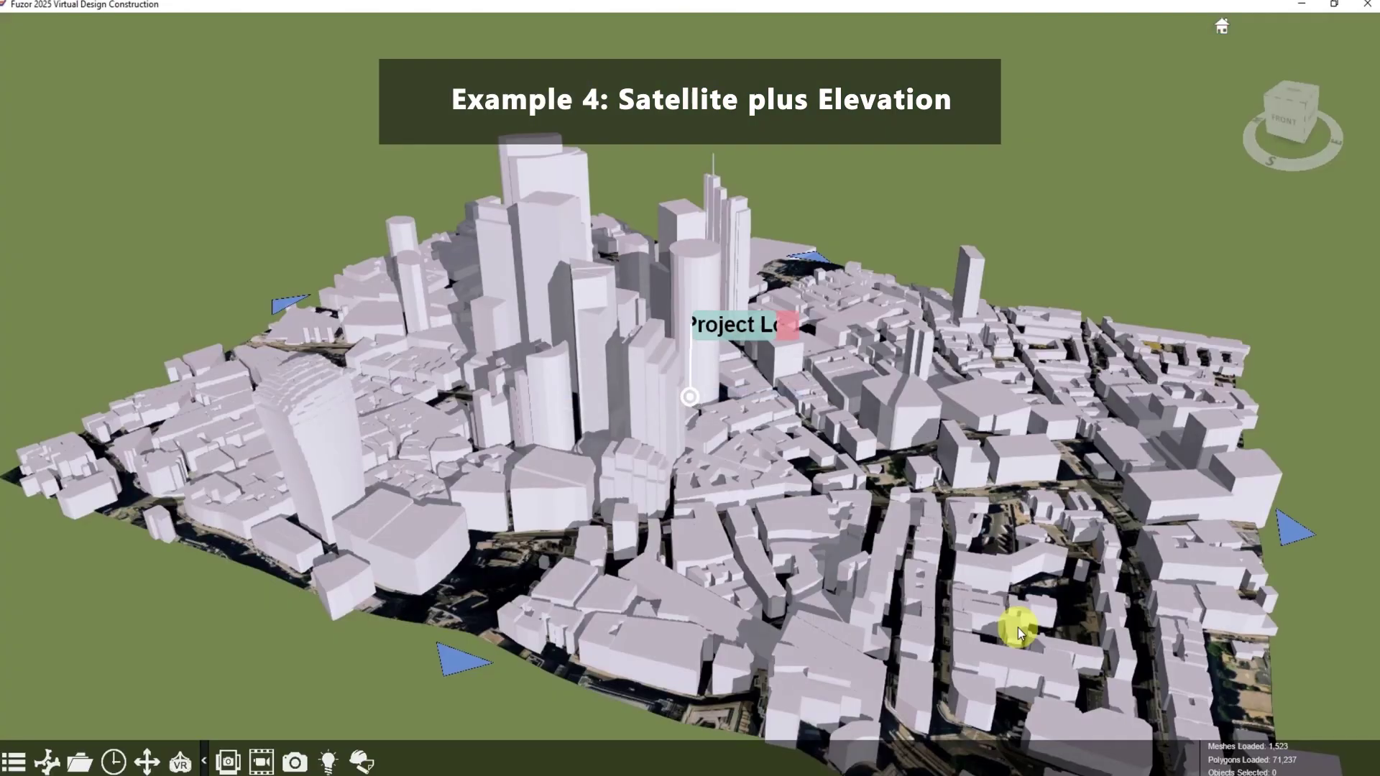
{"action": "left_click", "coordinate": [1291, 114]}
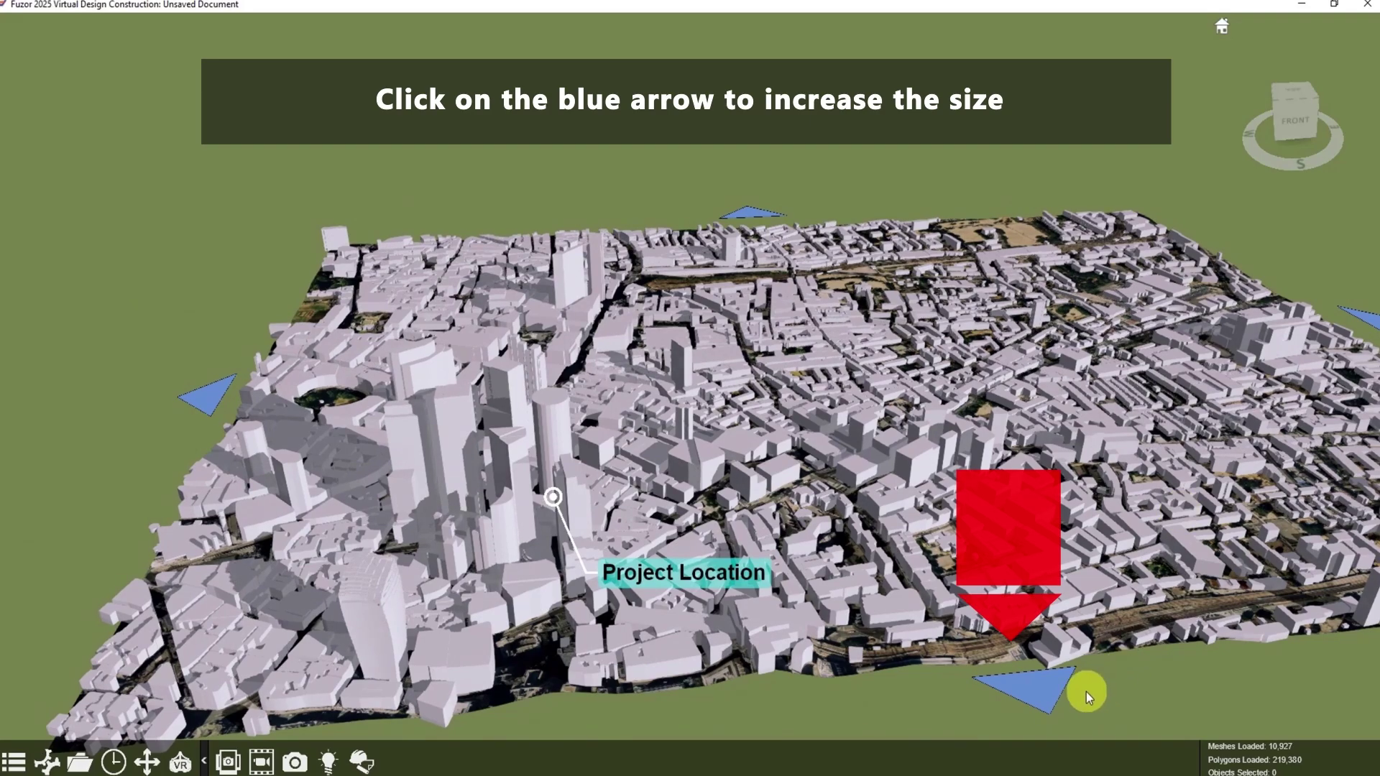
- Extend the site context outward twice using the blue edge arrows
{"action": "left_click", "coordinate": [1085, 691]}
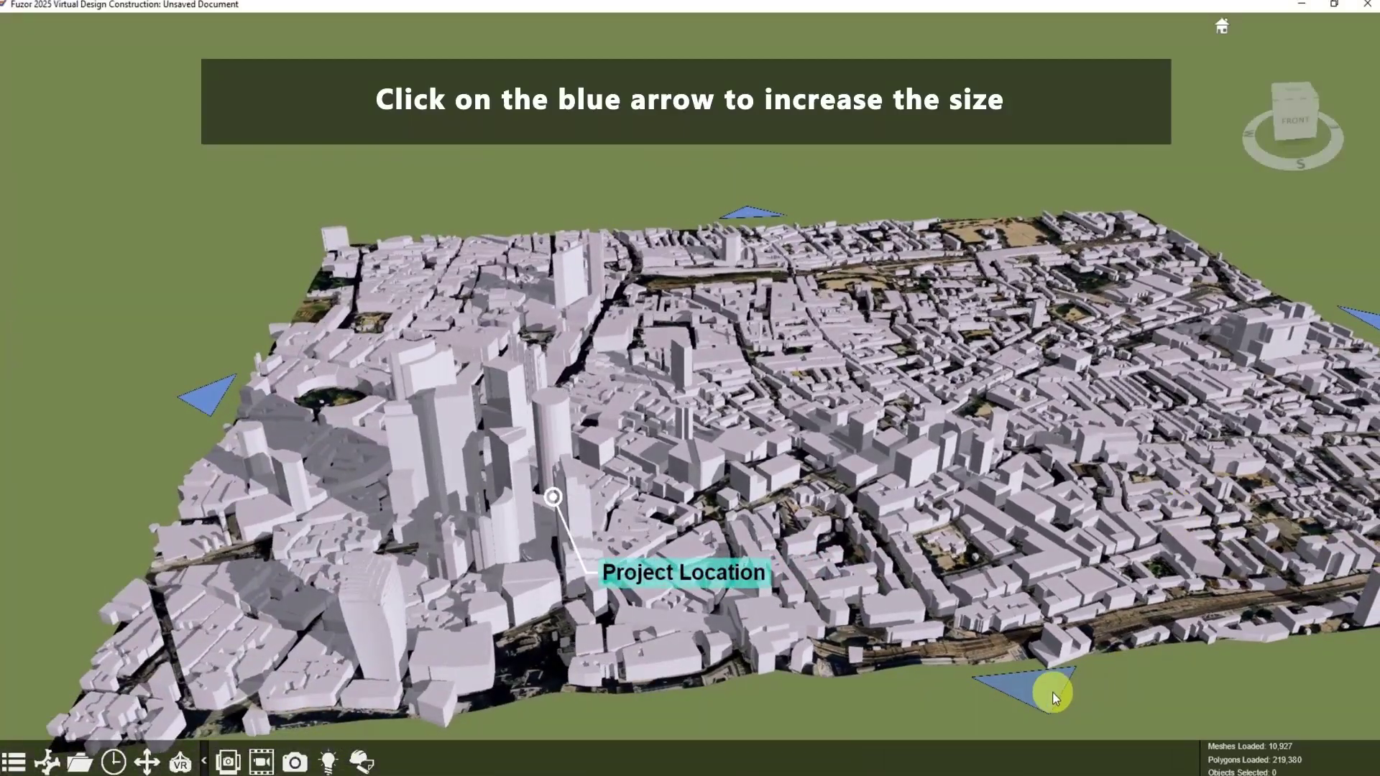
{"action": "left_click", "coordinate": [1081, 679]}
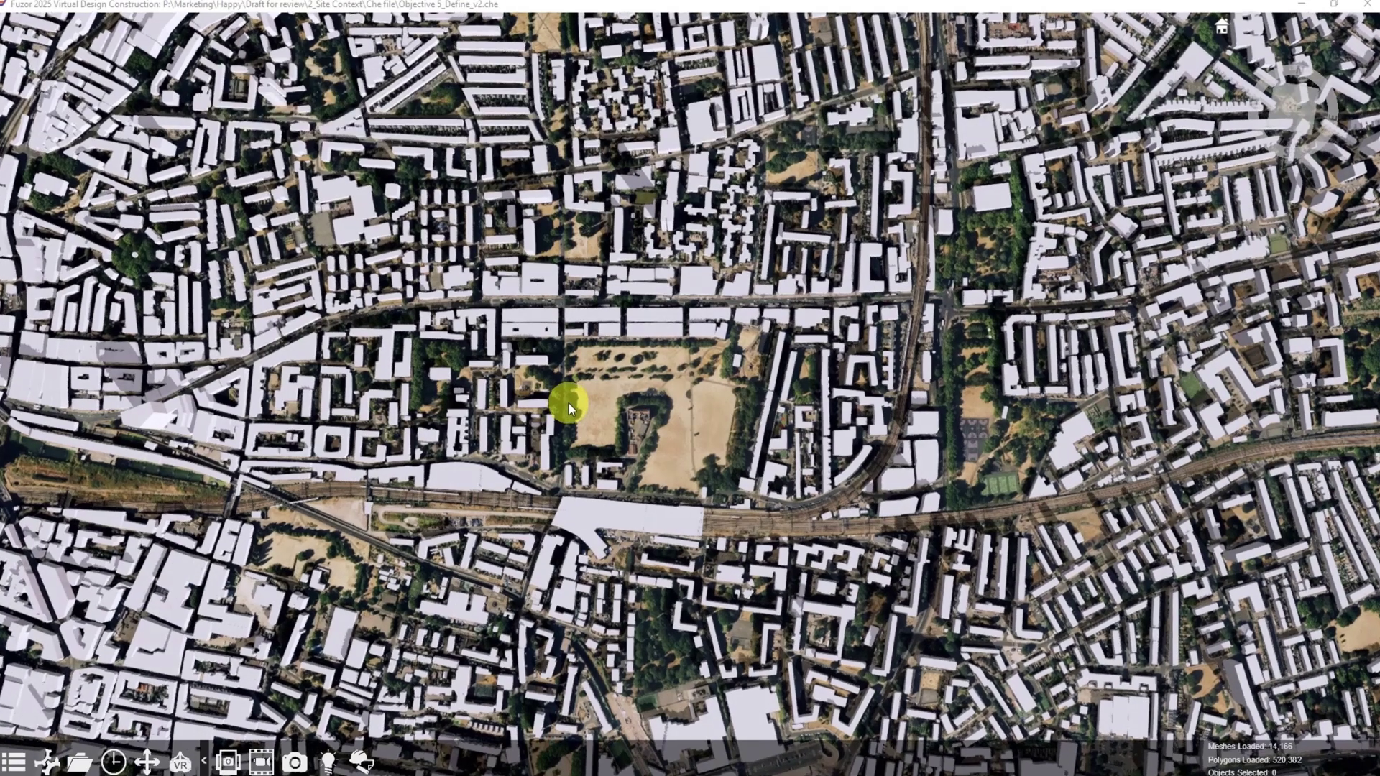
- Zoom toward the park and activate Site Leveling with 11.000 m grid and 0.000 height
{"action": "scroll", "coordinate": [595, 398], "scroll_direction": "up", "scroll_amount": 5}
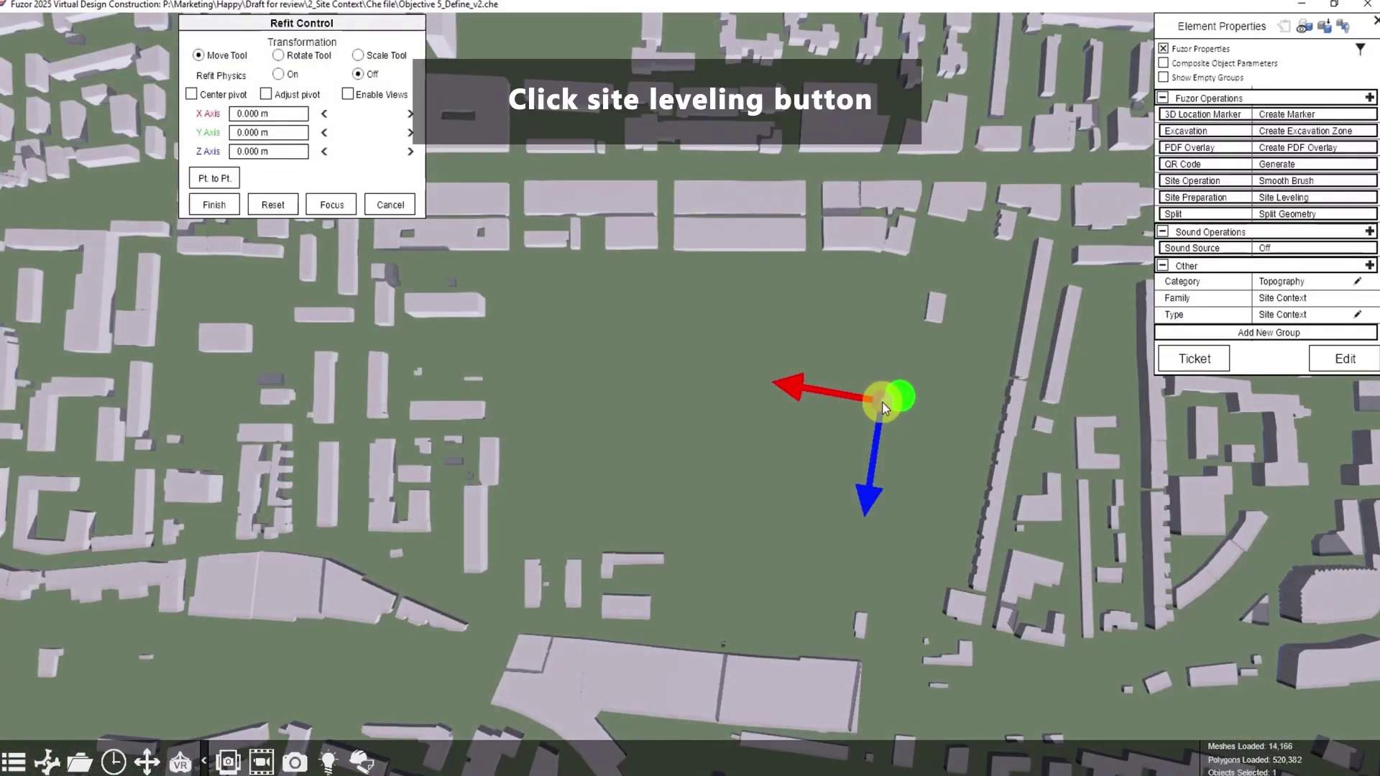
{"action": "left_click", "coordinate": [1292, 197]}
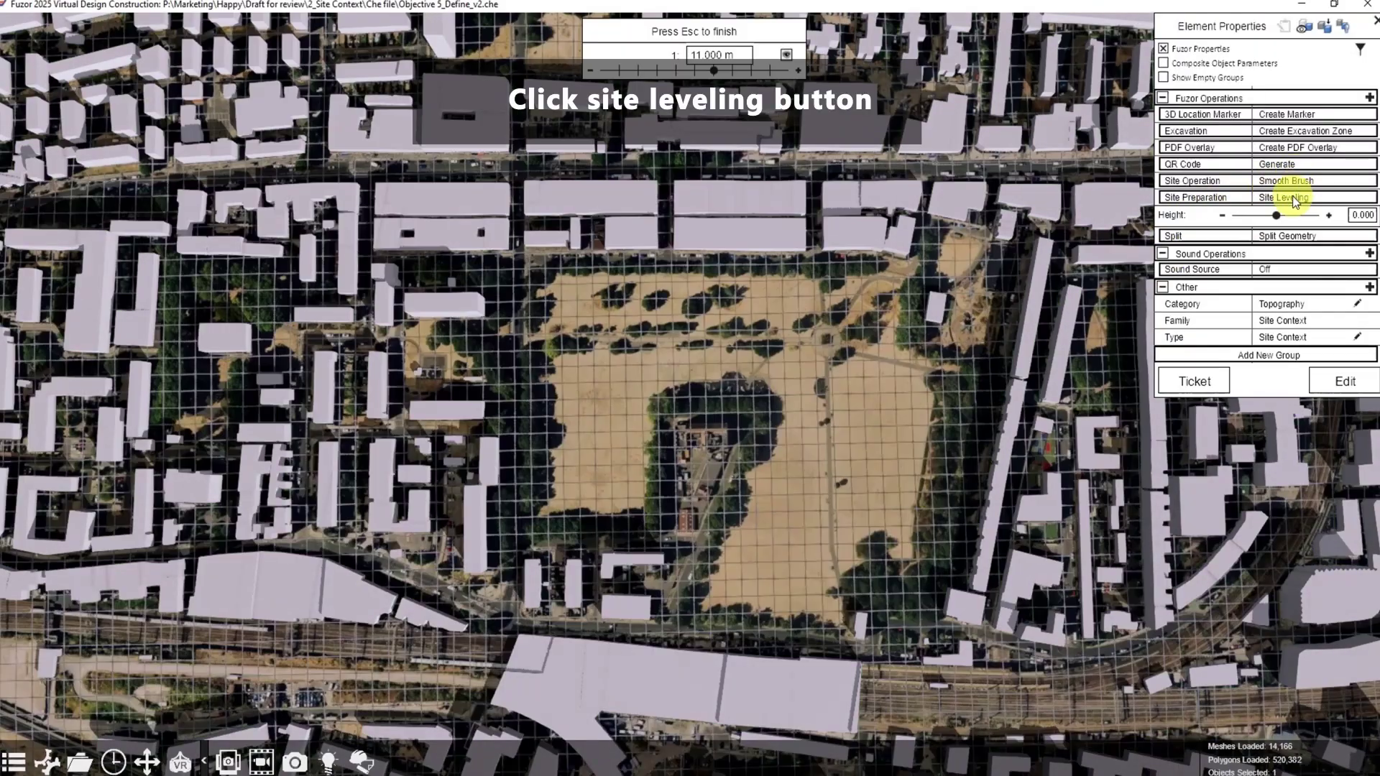
- Outline a four-corner leveling rectangle of about 275 m by 165 m over the park
{"action": "left_click", "coordinate": [560, 267]}
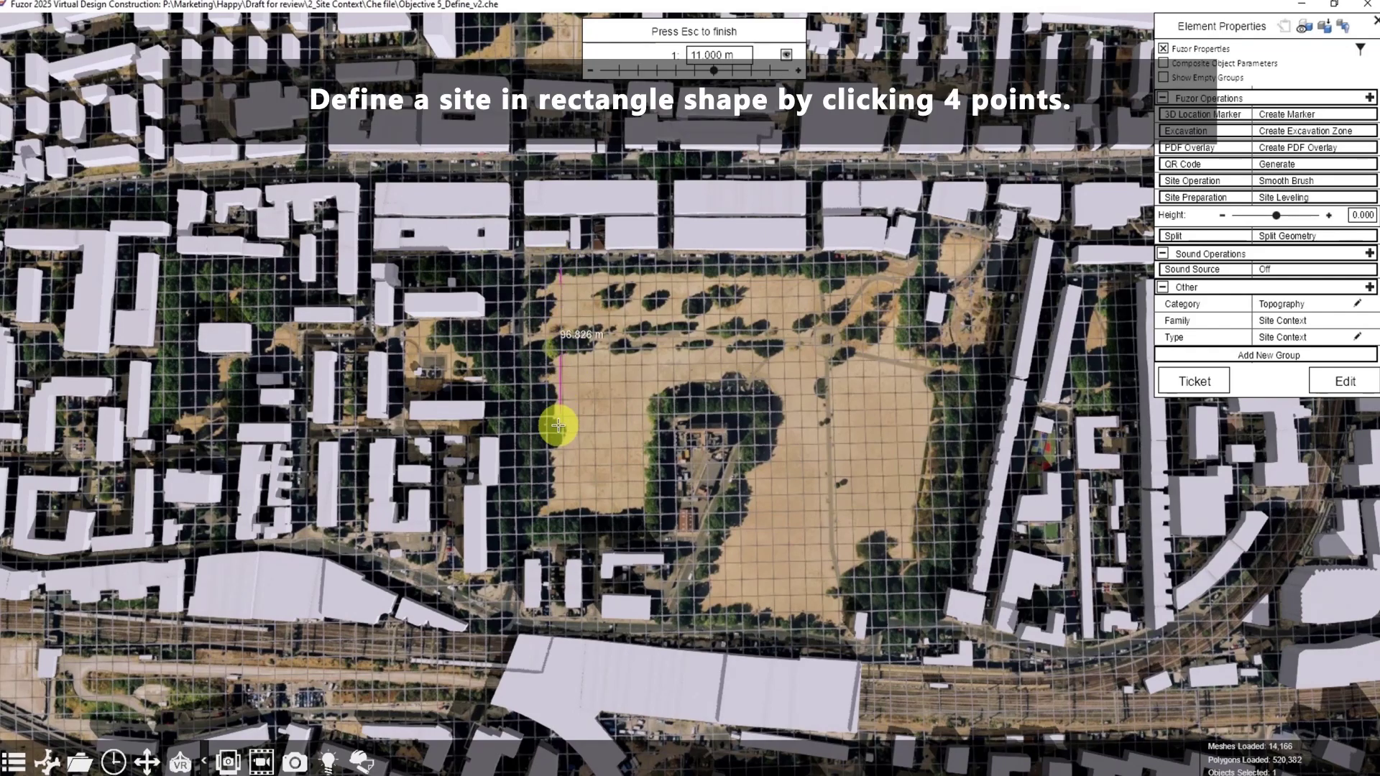
{"action": "left_click", "coordinate": [564, 515]}
{"action": "left_click", "coordinate": [963, 508]}
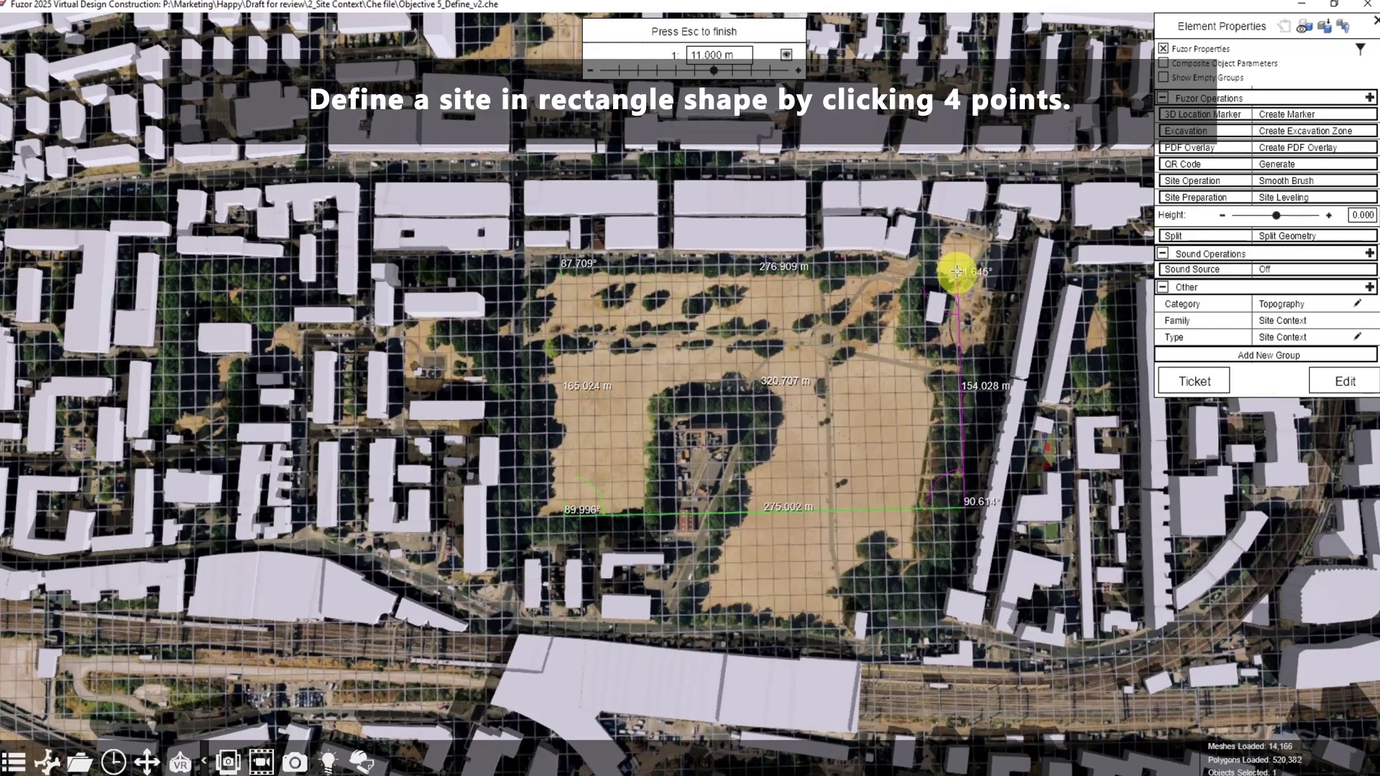
{"action": "left_click", "coordinate": [955, 277]}
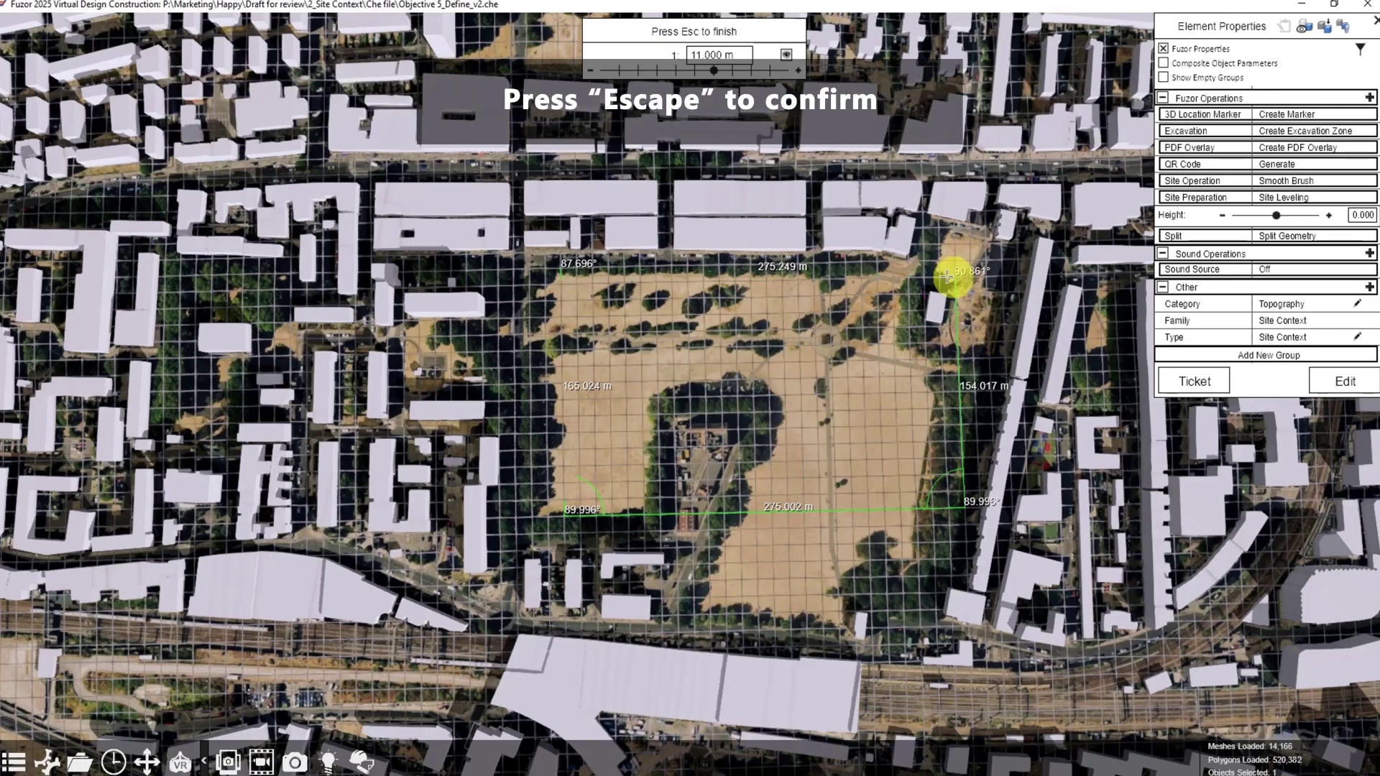
{"action": "key", "text": "Escape"}
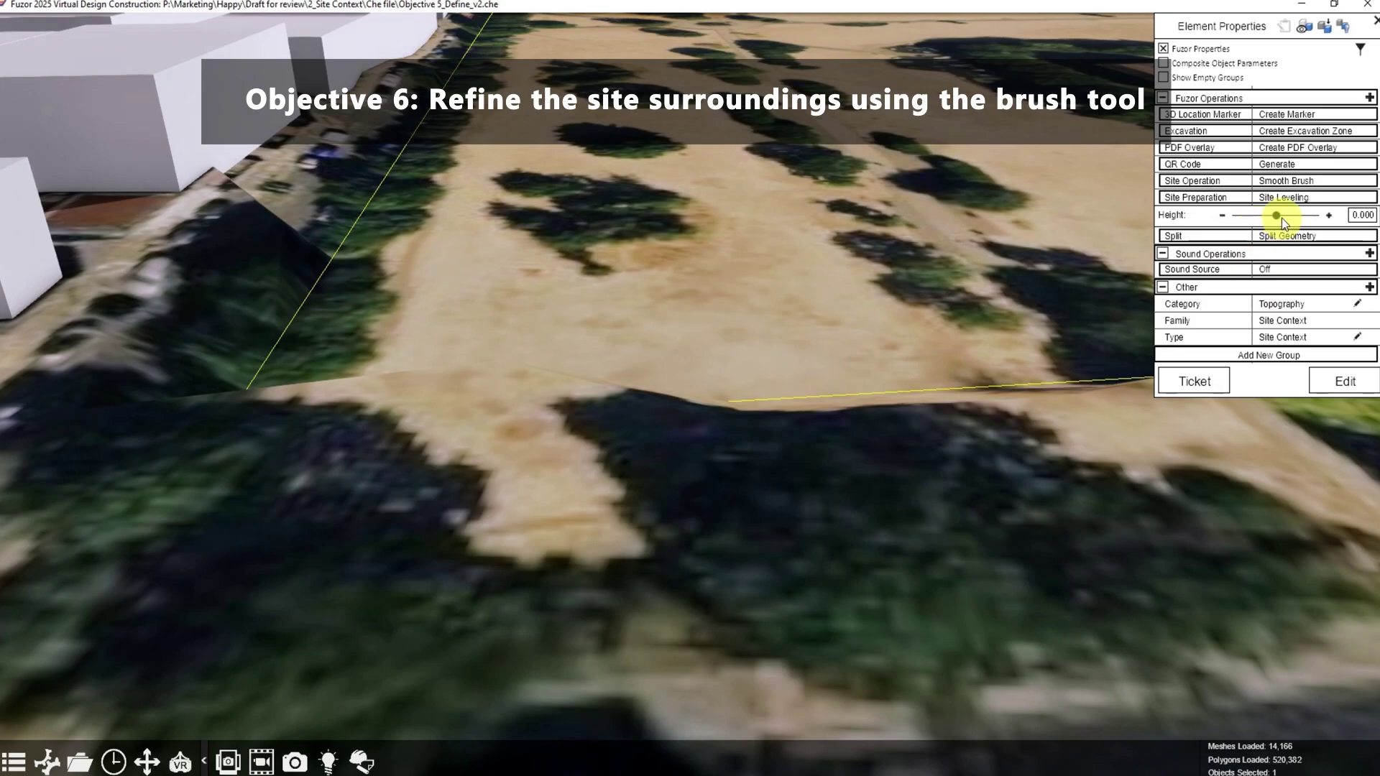
- Flatten the outlined park area, trying the Height slider first, then setting the leveling height to 0.000
{"action": "left_click_drag", "start_coordinate": [1278, 215], "coordinate": [1298, 213]}
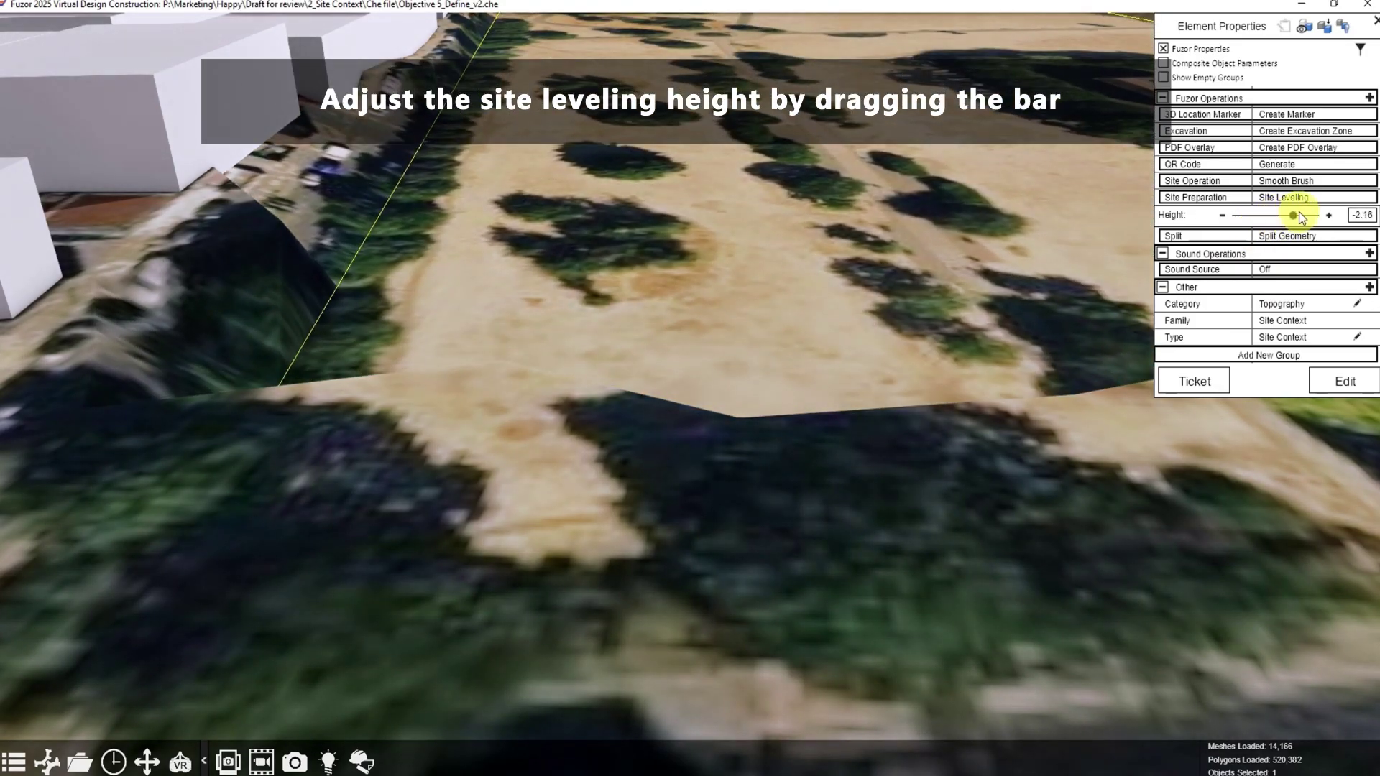
{"action": "left_click", "coordinate": [1356, 217]}
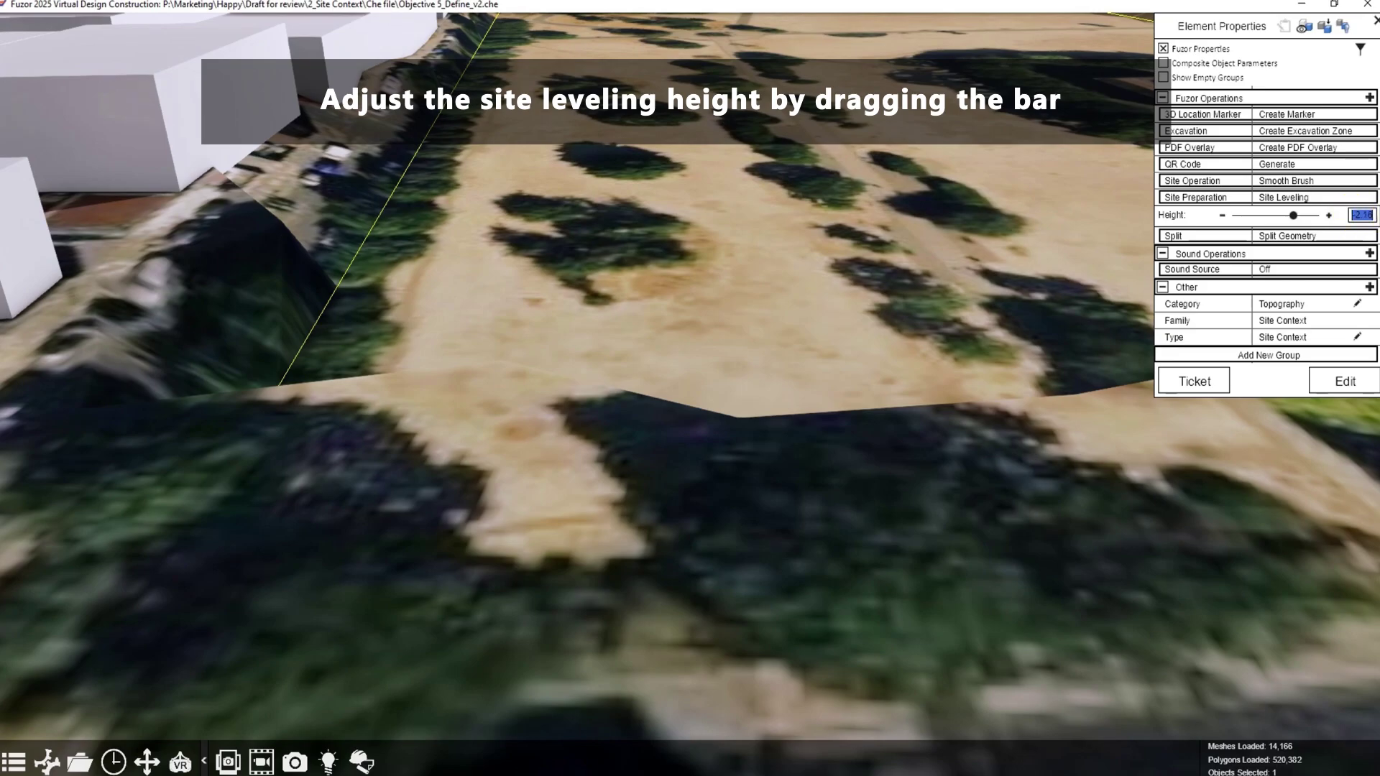
{"action": "type", "text": "0"}
{"action": "key", "text": "Return"}
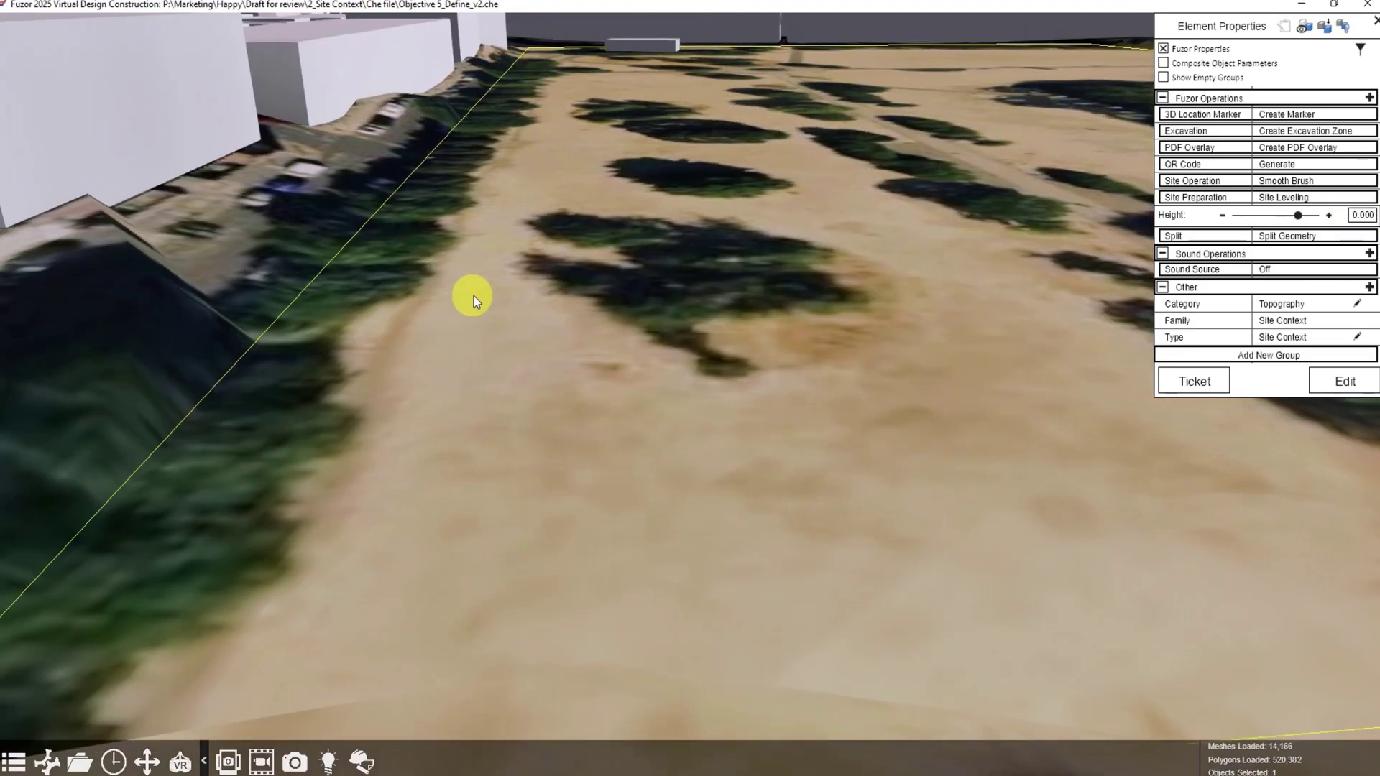
{"action": "left_click_drag", "start_coordinate": [471, 295], "coordinate": [481, 298]}
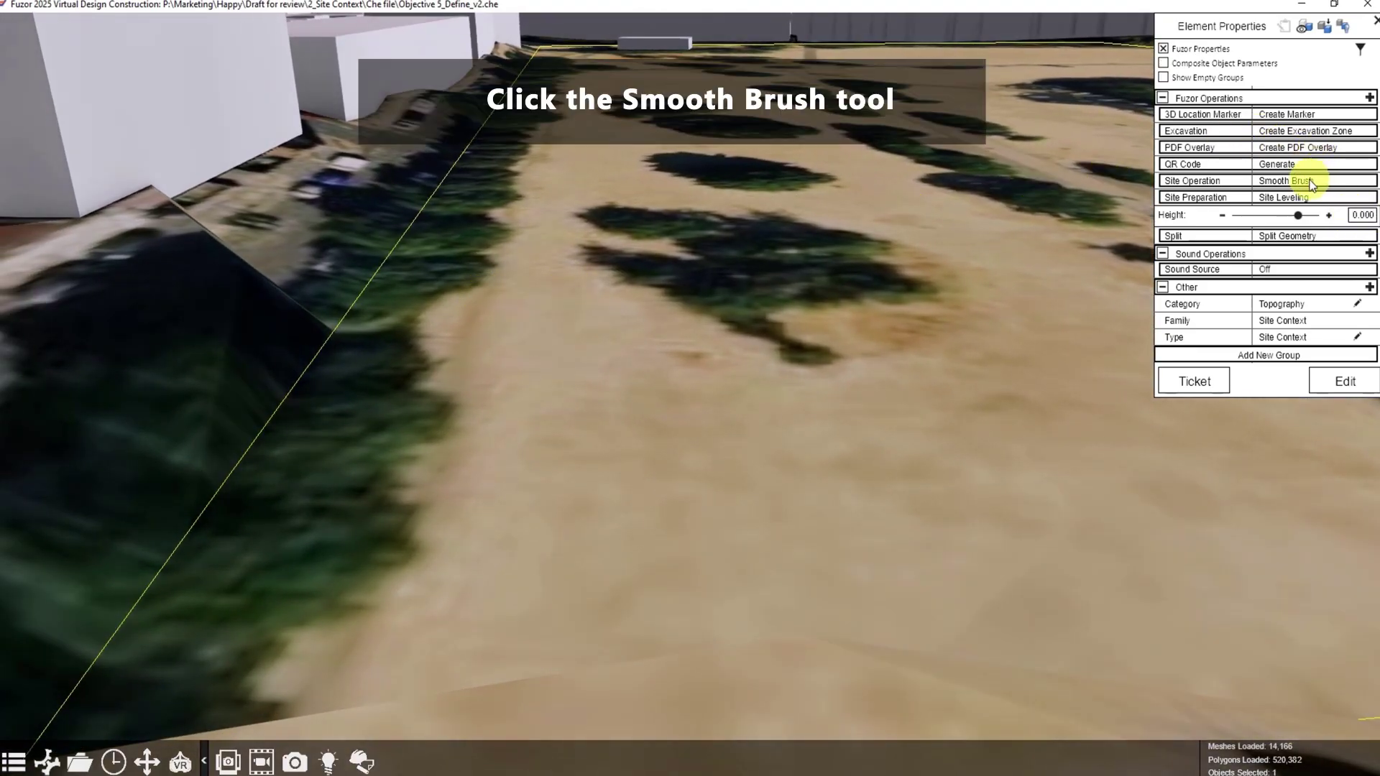
- Use the Smooth Brush along the site boundary step, with radius 5.542 and strength 74.17
{"action": "left_click", "coordinate": [1310, 183]}
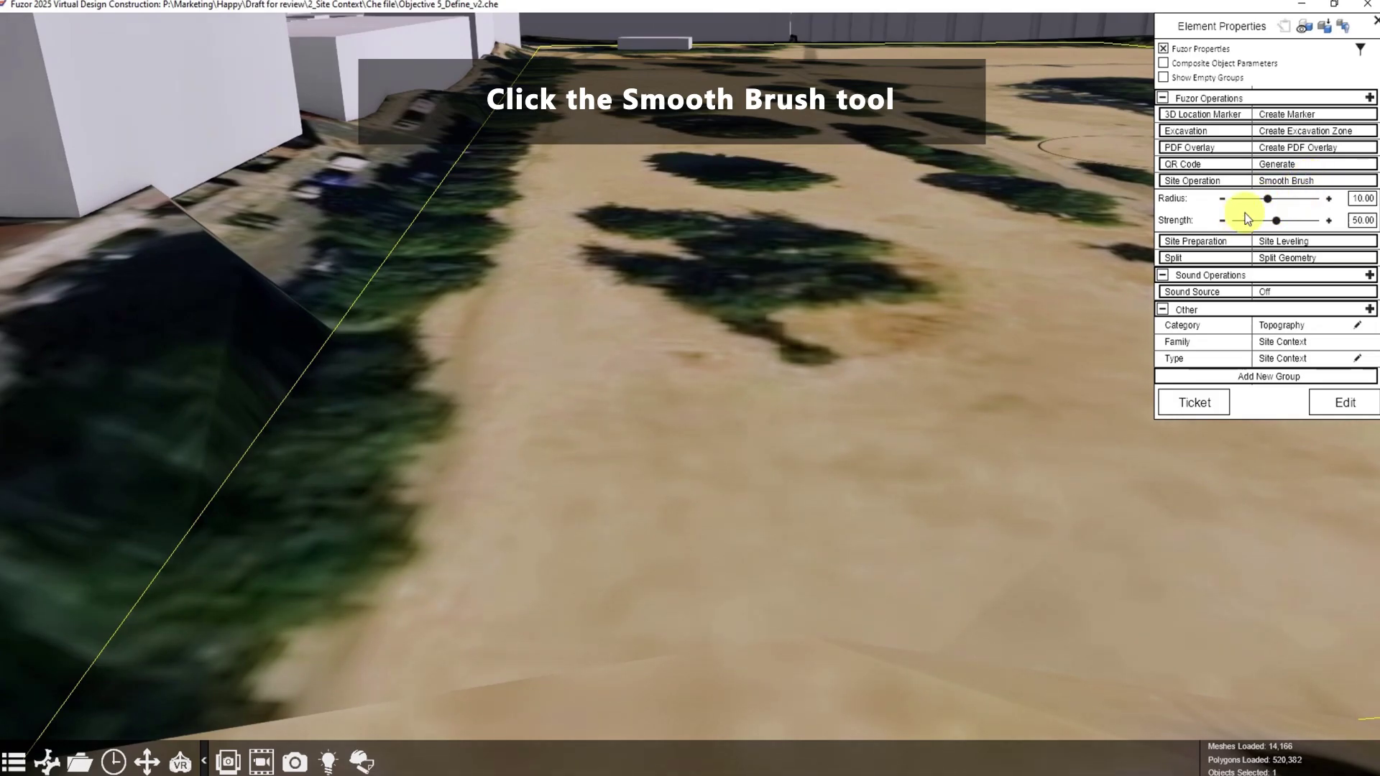
{"action": "left_click_drag", "start_coordinate": [411, 307], "coordinate": [396, 325]}
{"action": "left_click", "coordinate": [1267, 202]}
{"action": "left_click_drag", "start_coordinate": [1271, 201], "coordinate": [1281, 199]}
{"action": "mouse_move", "coordinate": [426, 271]}
{"action": "left_mouse_down"}
{"action": "mouse_move", "coordinate": [453, 202]}
{"action": "mouse_move", "coordinate": [283, 517]}
{"action": "left_mouse_up"}
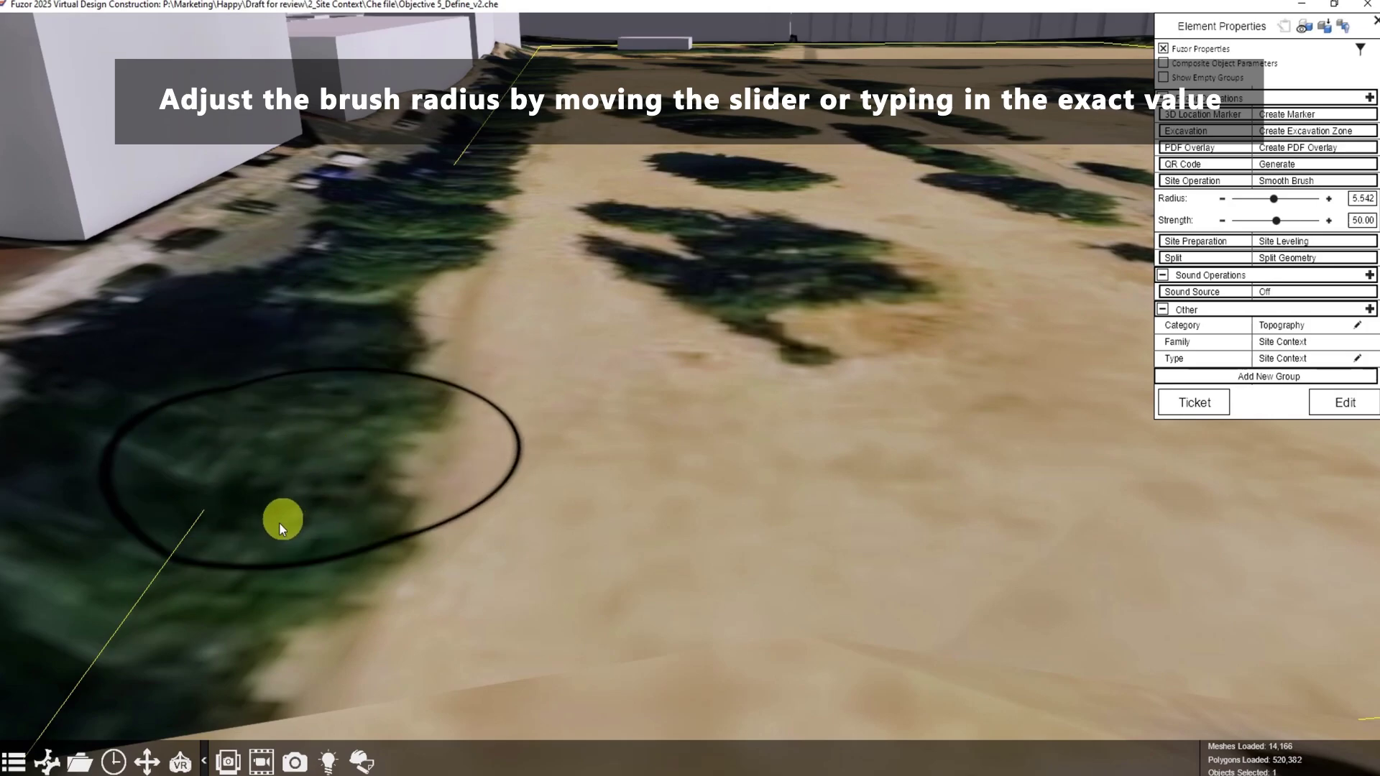
{"action": "left_click_drag", "start_coordinate": [1283, 218], "coordinate": [1297, 220]}
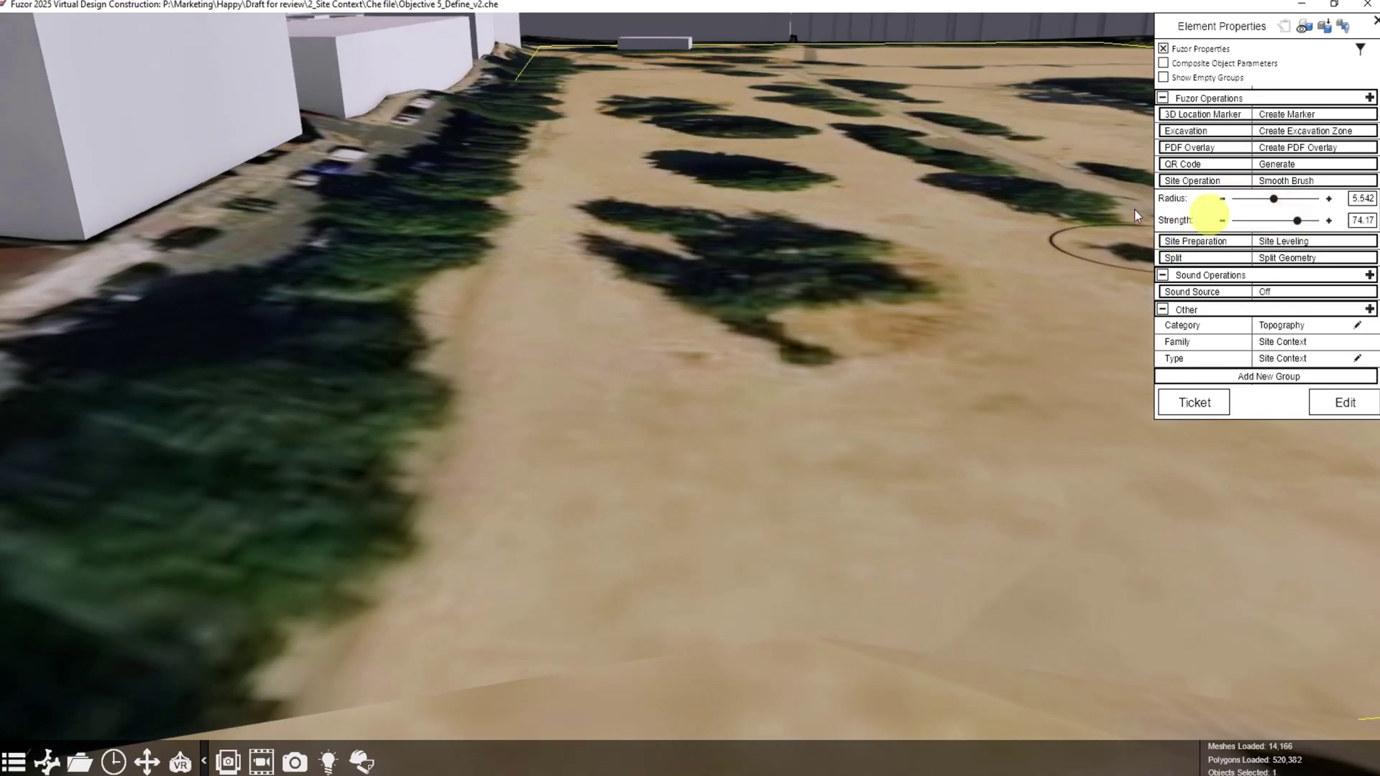